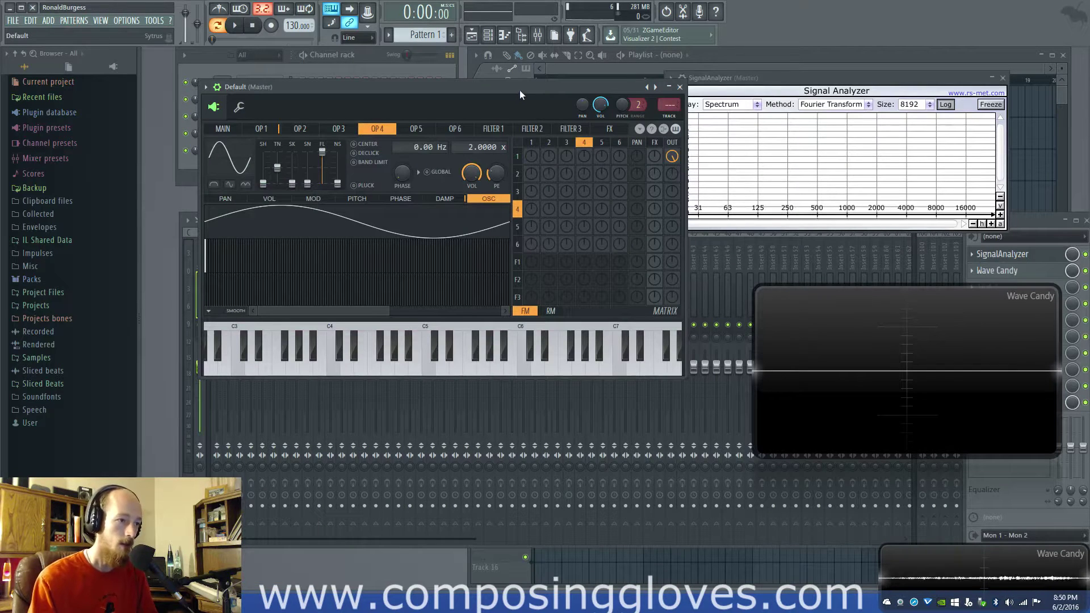
Route operator 2 into operator 1 in the Sytrus modulation matrix.
left_click_drag(520, 90, 529, 74)
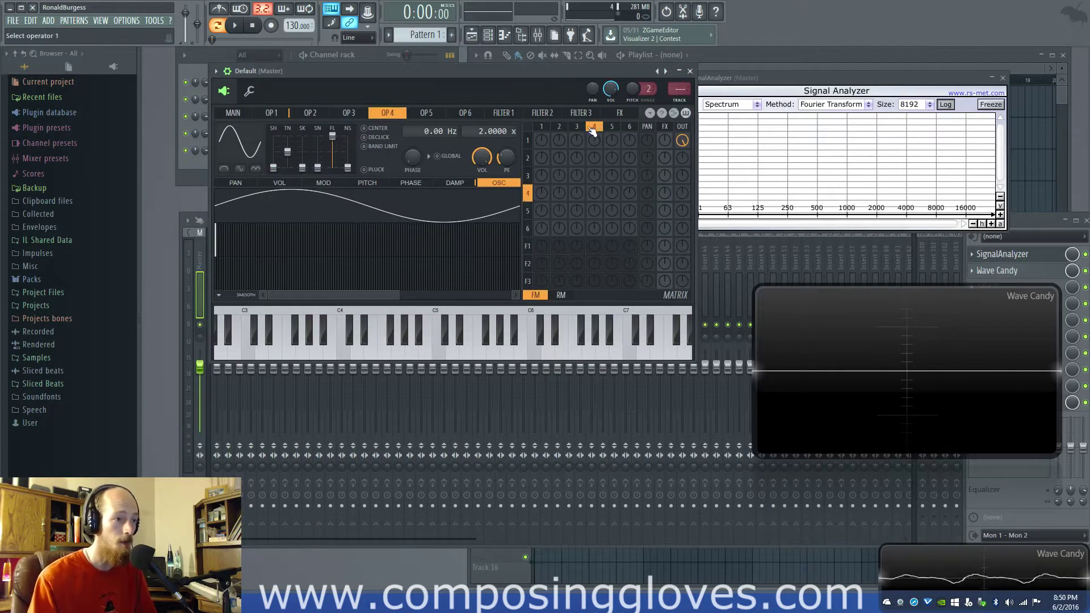
left_click(542, 127)
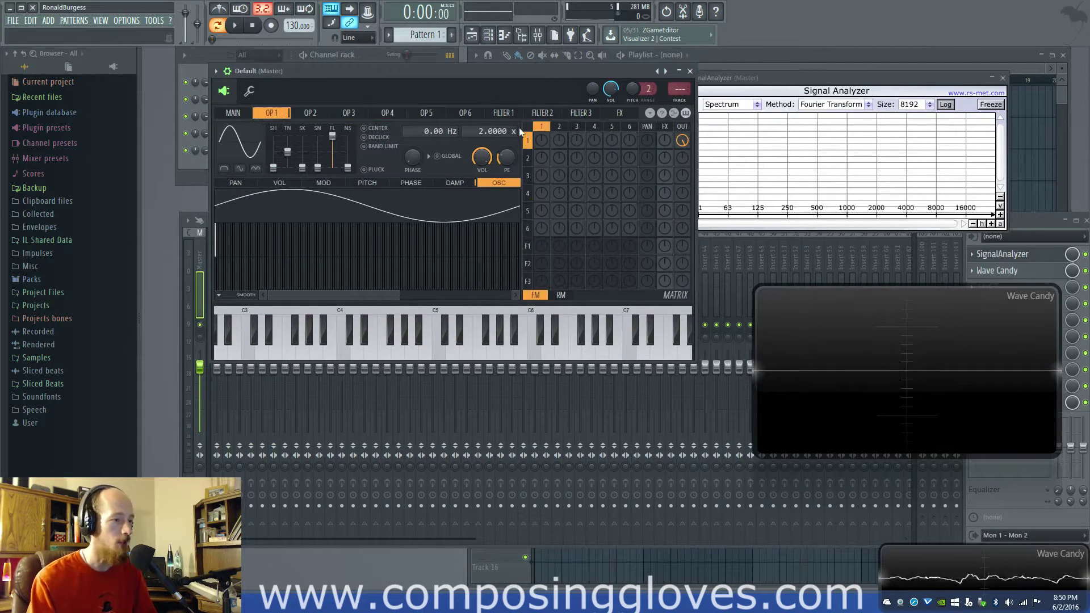
left_click(559, 142)
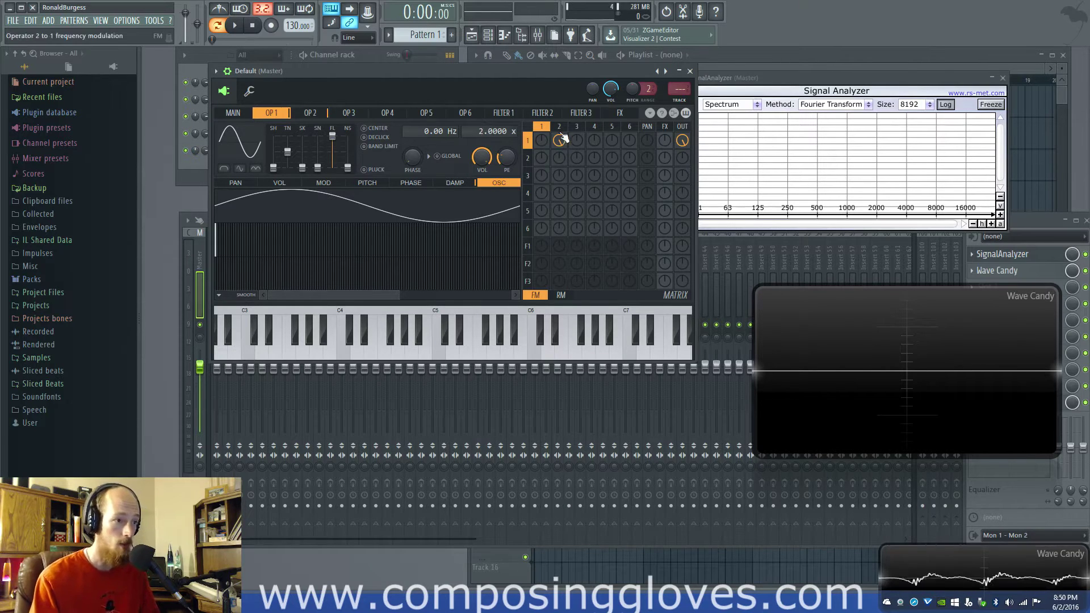
left_click(312, 113)
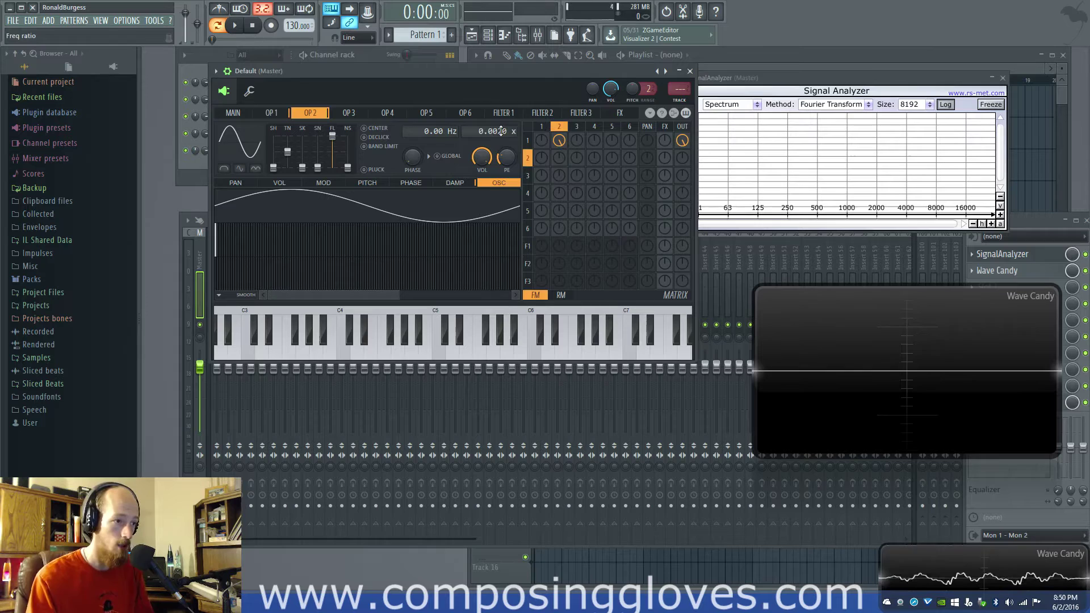
left_click_drag(418, 333, 418, 334)
Route operator 3 into operator 2 and operator 4 into operator 1, testing with a note.
left_click(348, 113)
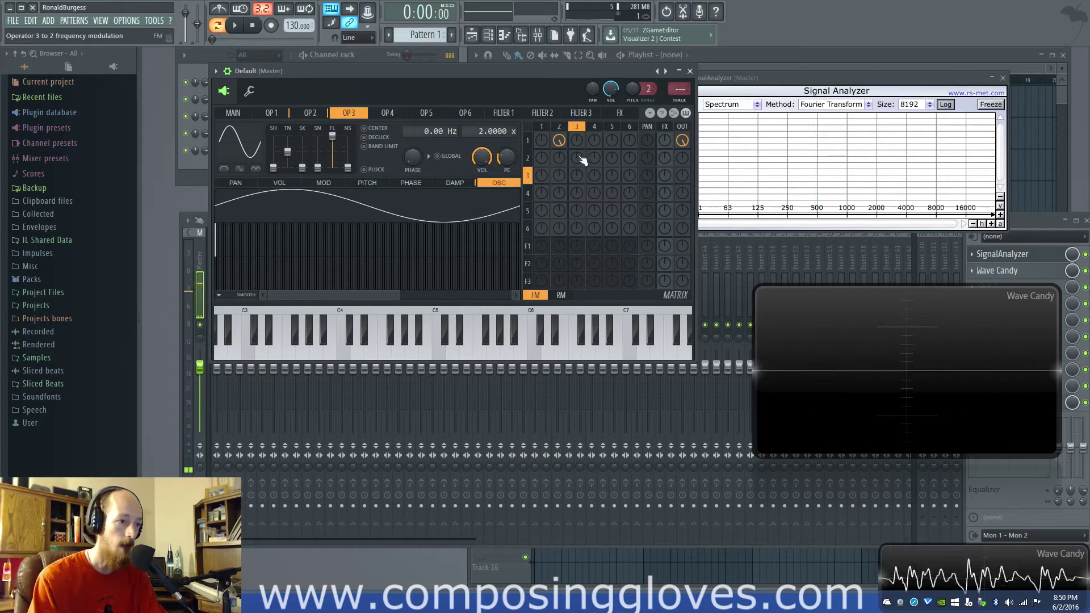
left_click(580, 158)
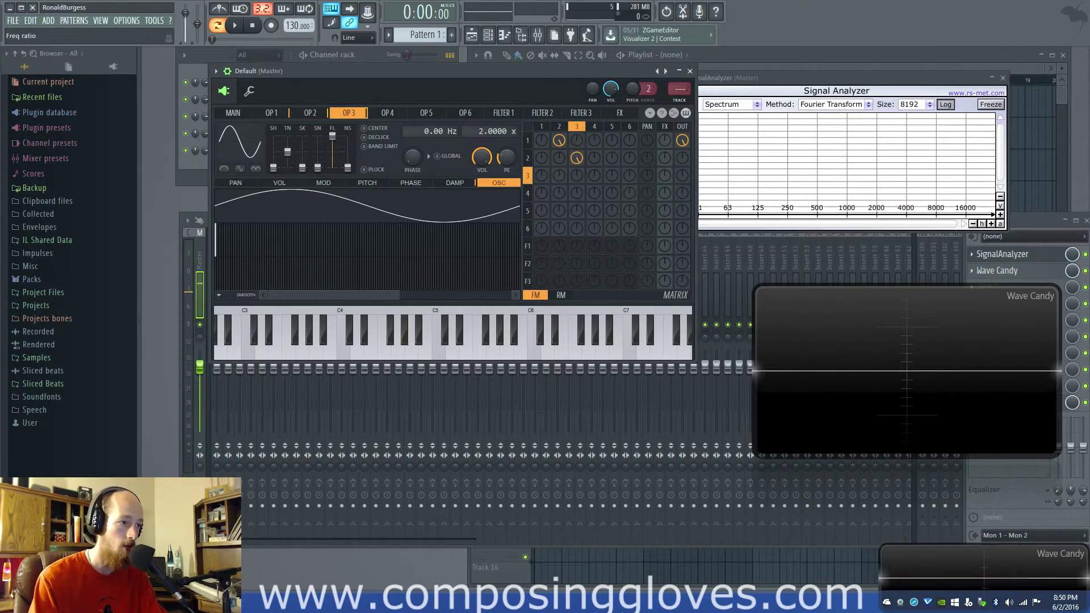
key("z")
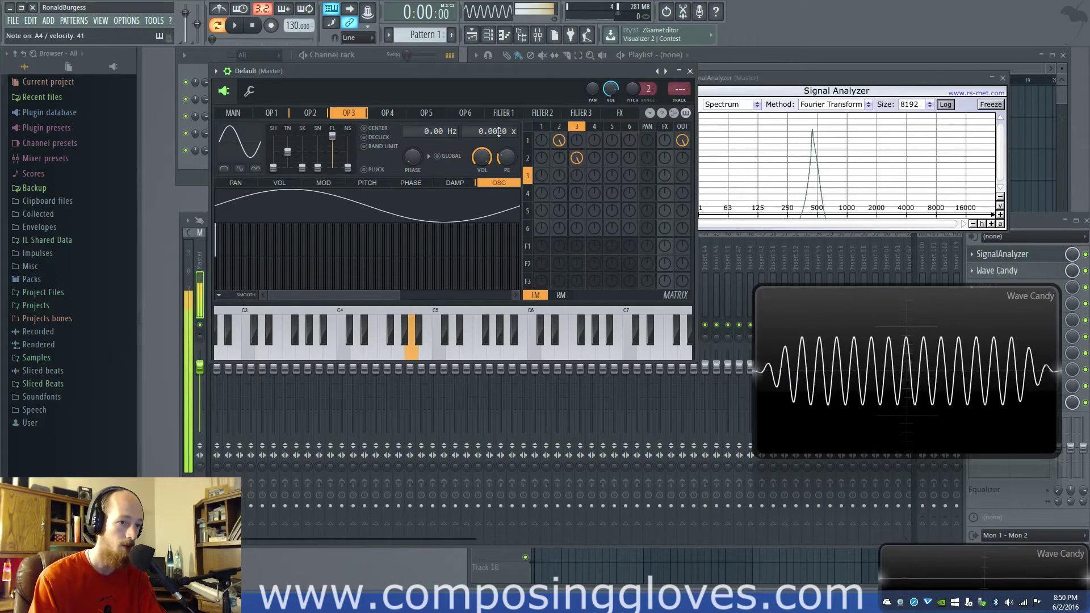
left_click(593, 127)
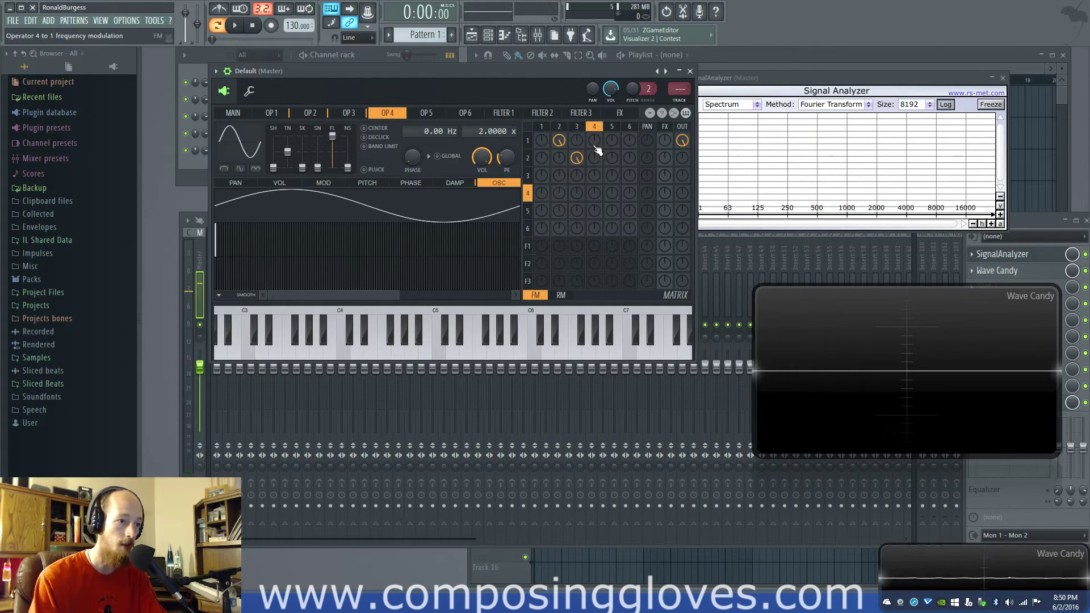
left_click(595, 141)
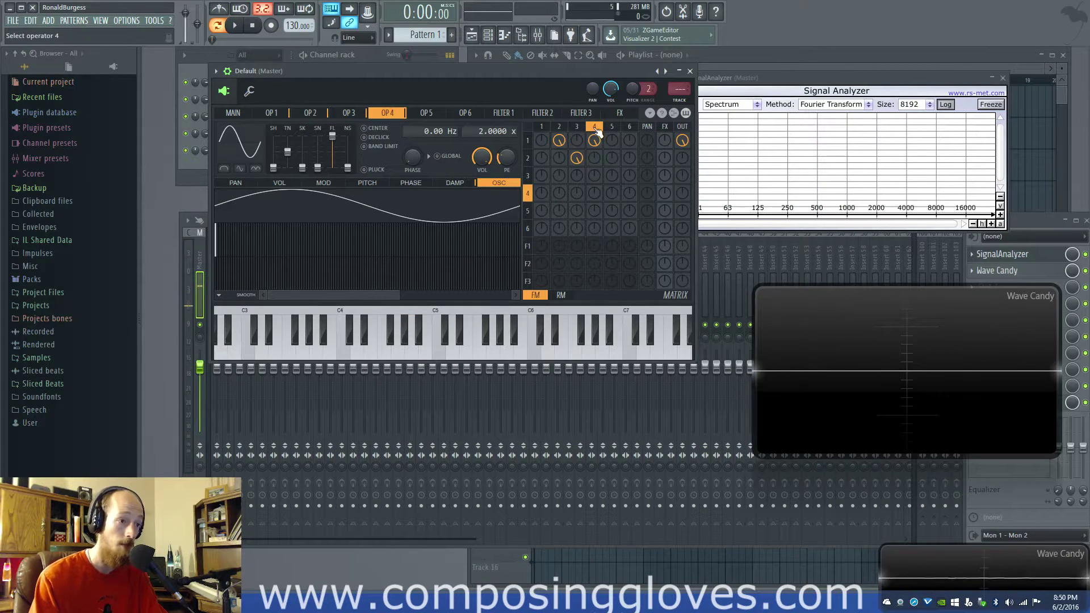
Shape operator 4 toward triangle at a 0.0320 frequency ratio and audition it with test notes.
left_click_drag(274, 168, 275, 158)
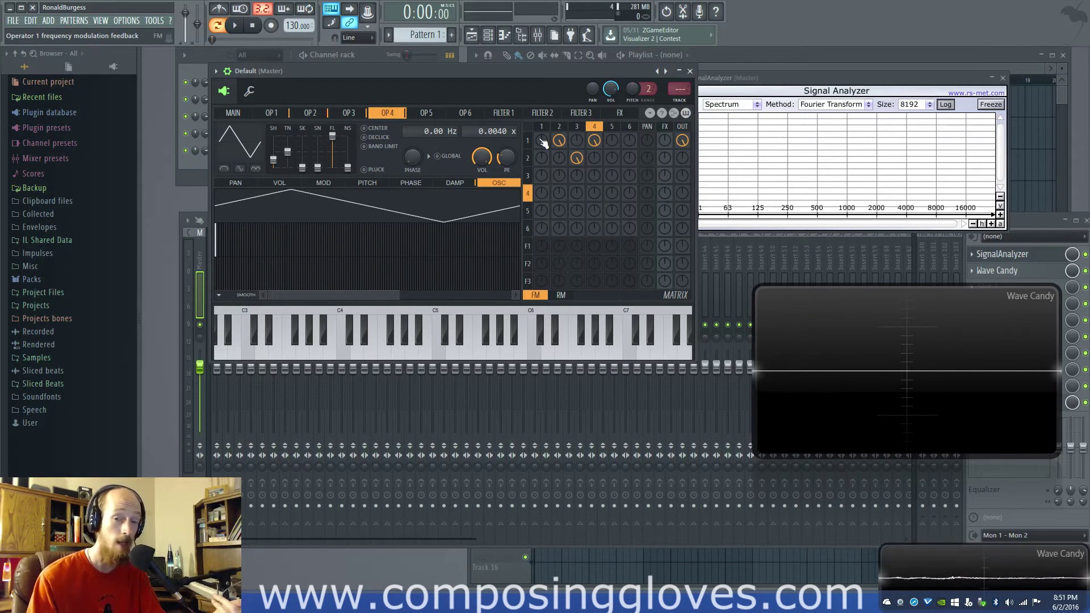
key("z")
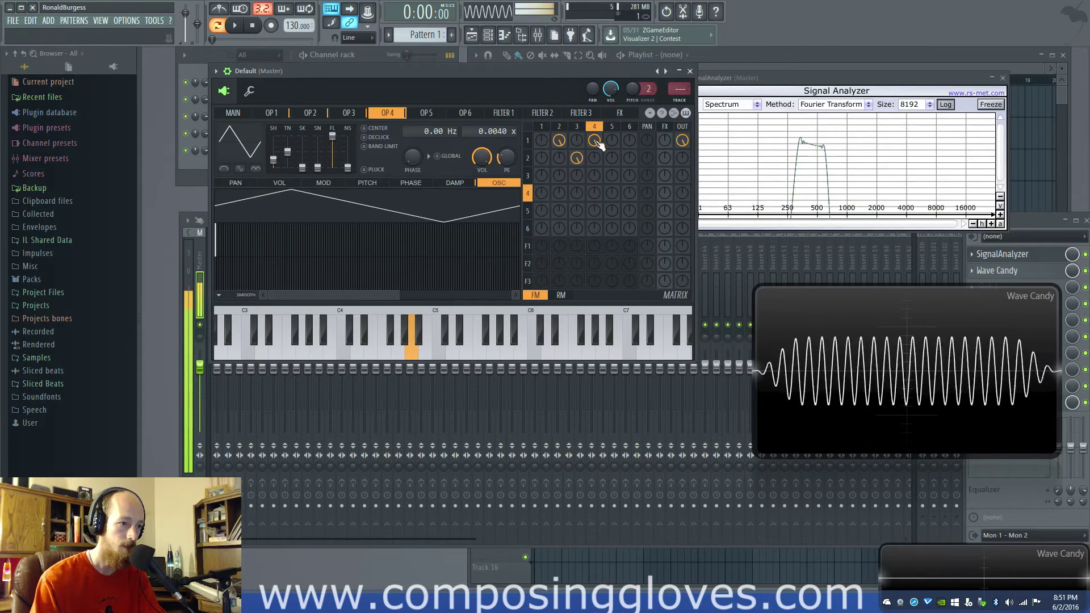
key("z")
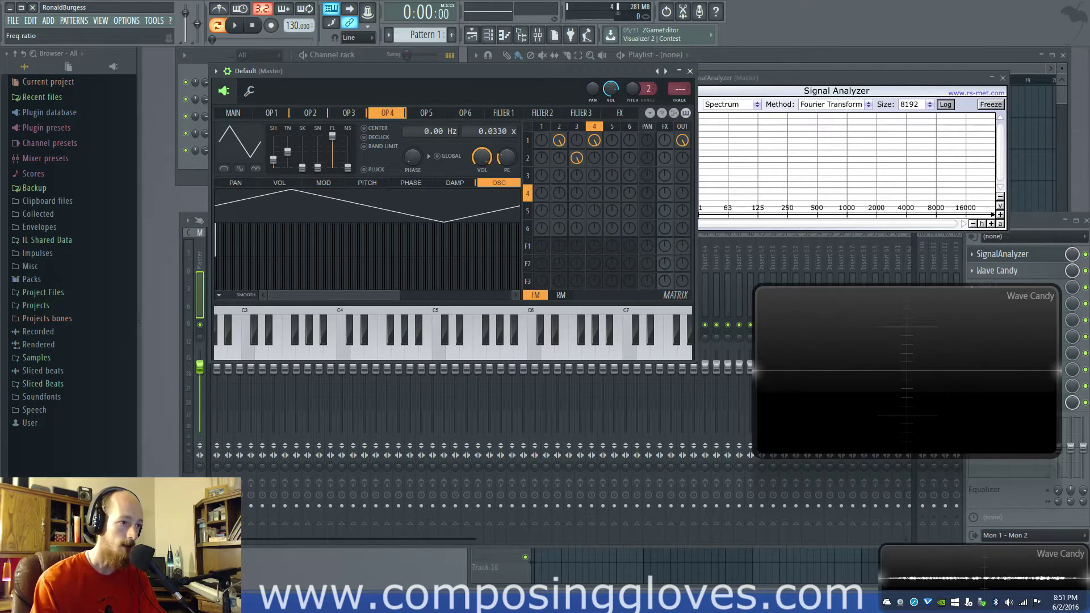
key("z")
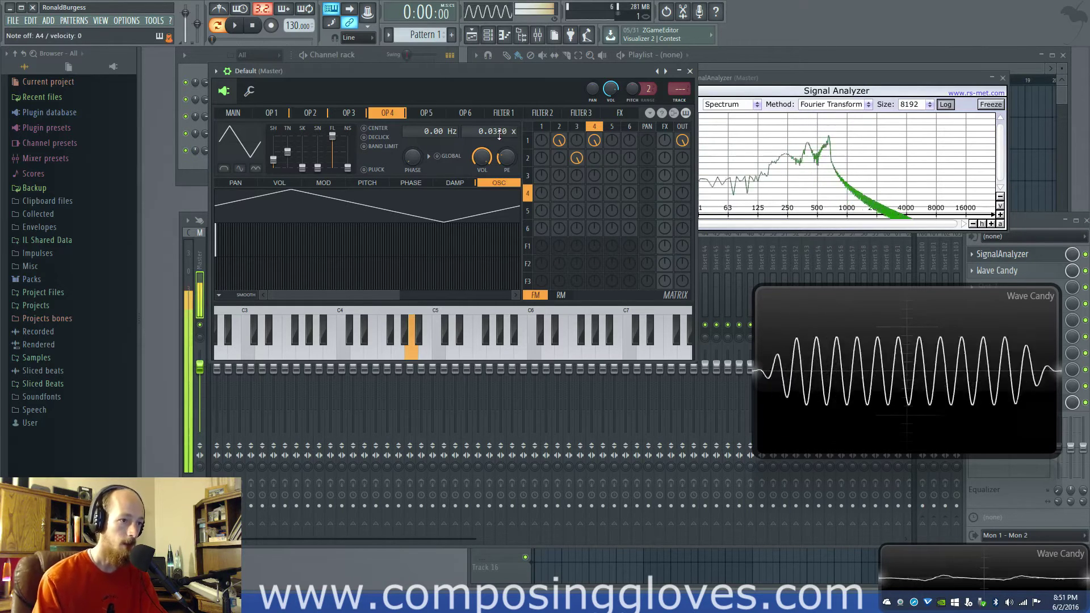
key("z")
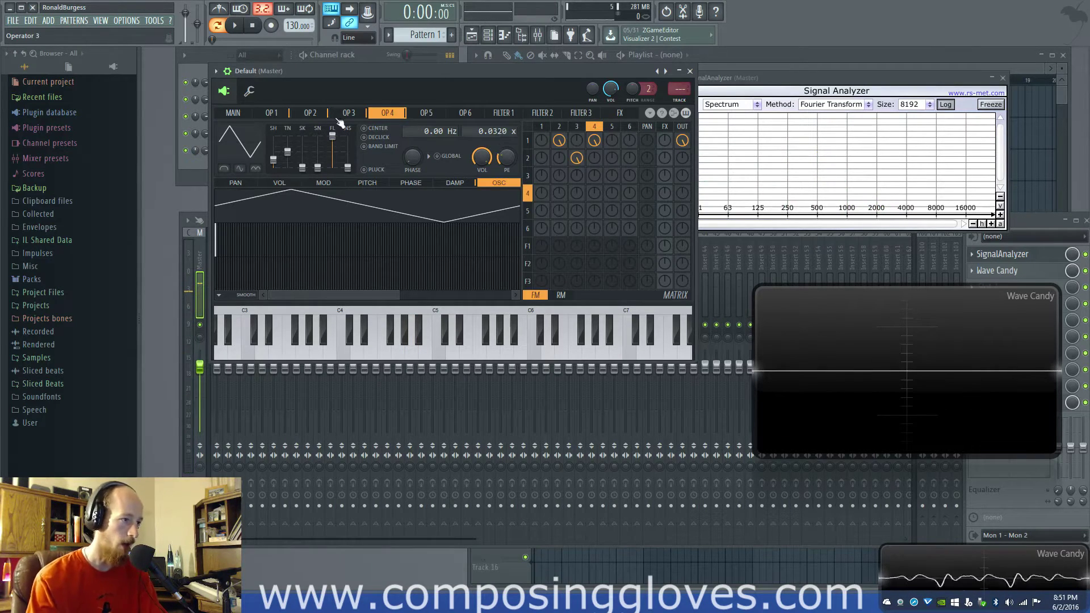
Go to operator 2's page and raise a high harmonic bar in its wave, auditioning a note.
left_click(349, 113)
left_click(272, 113)
left_click(311, 113)
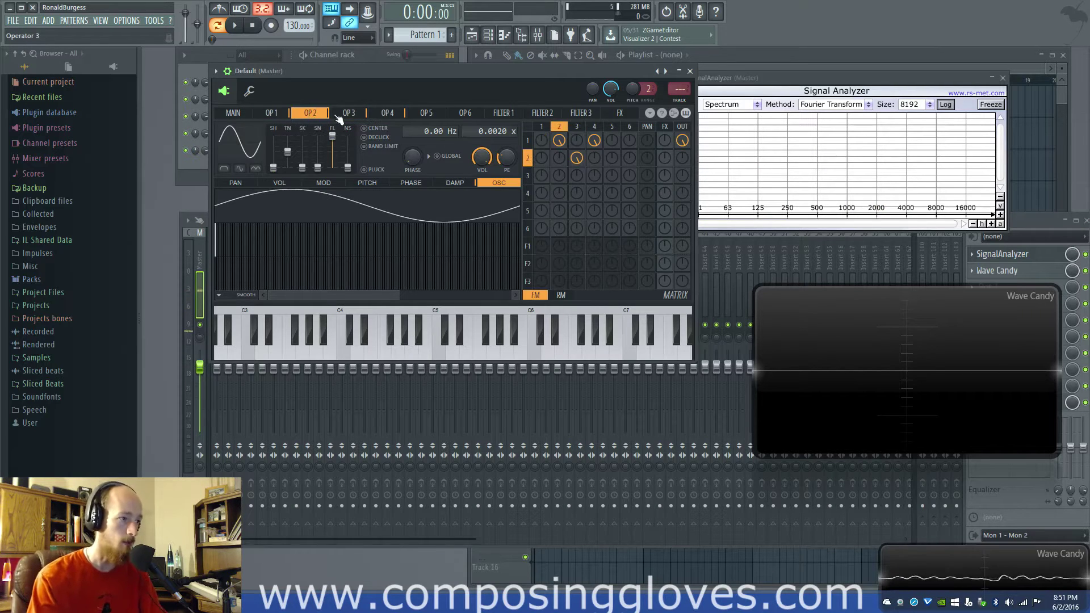
left_click(349, 114)
left_click(388, 113)
left_click(354, 113)
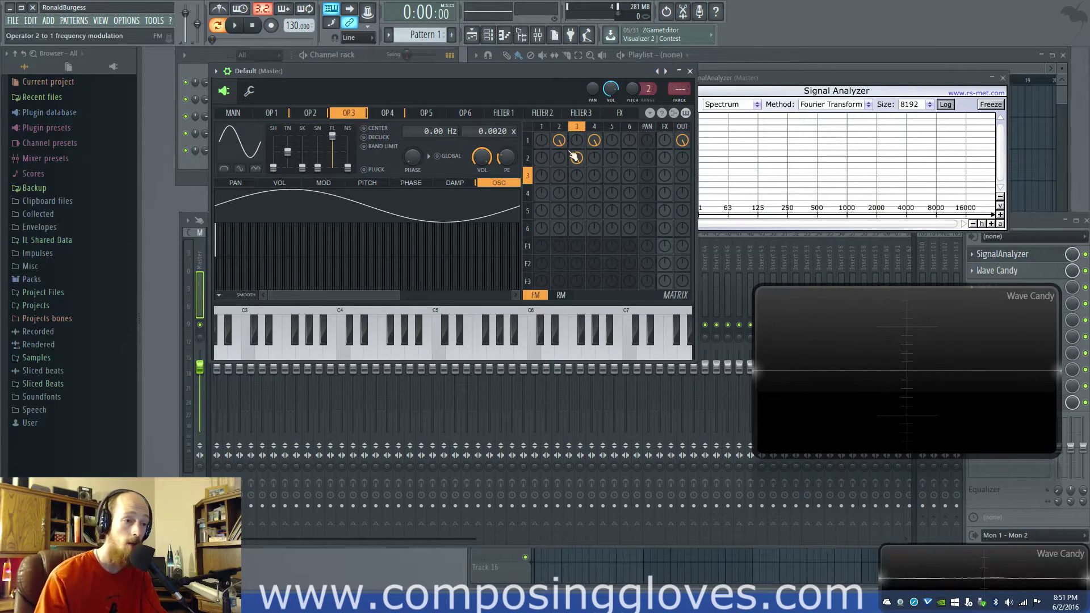
left_click(560, 129)
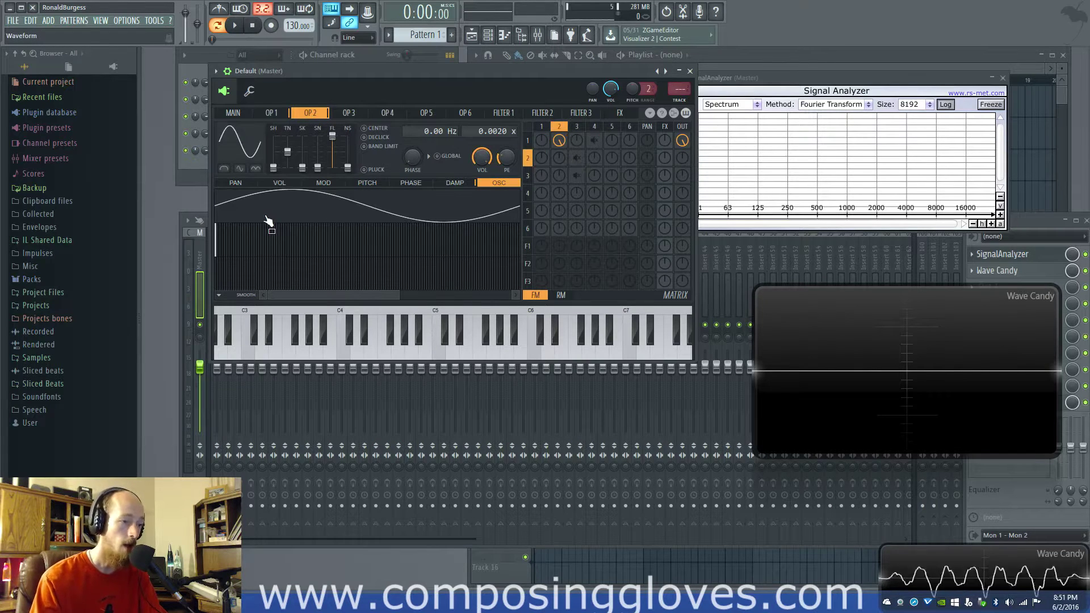
left_click(290, 245)
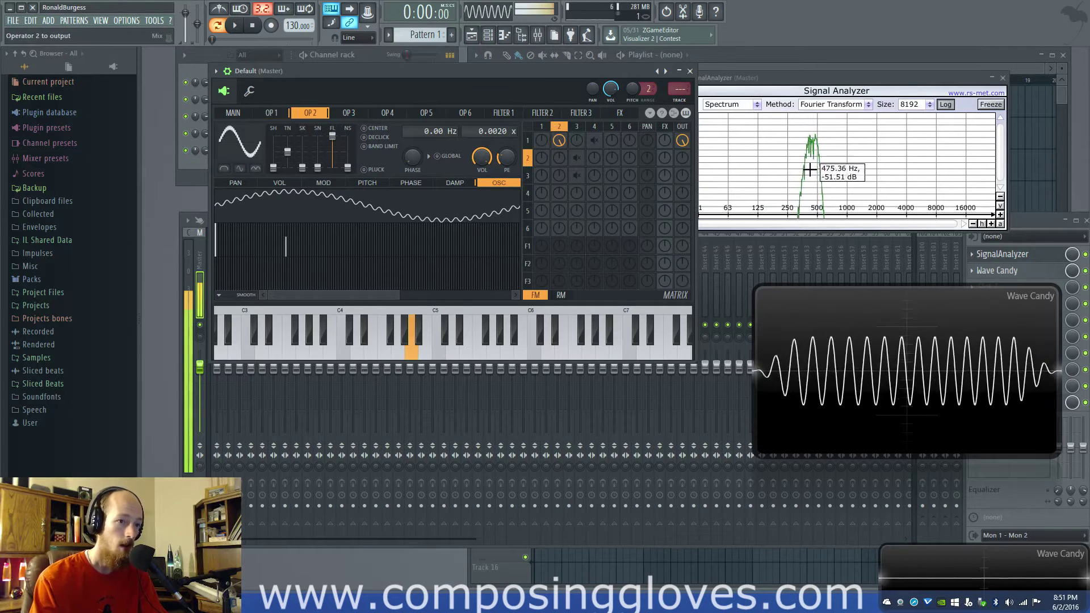
key("y")
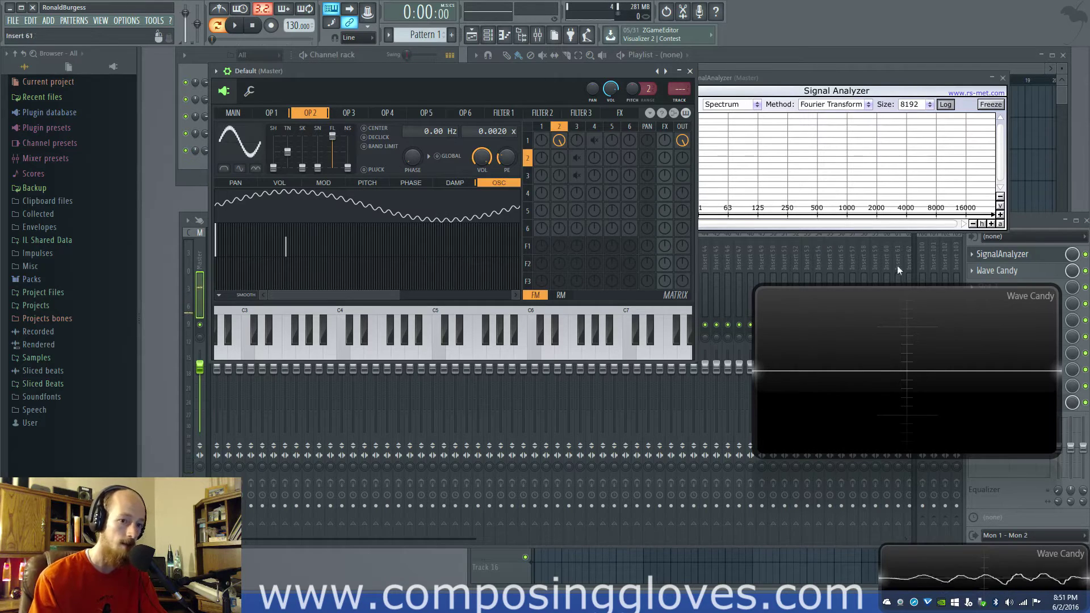
Enlarge Wave Candy to watch a note's spectrogram, then shrink it back to the oscilloscope.
left_click_drag(928, 291, 928, 127)
key("y")
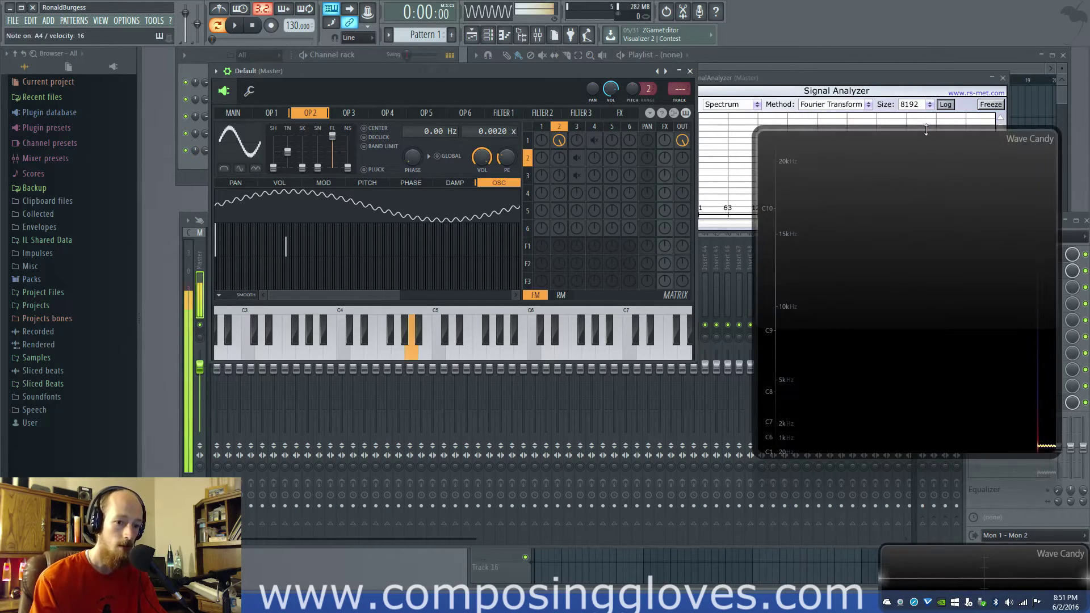
key("y")
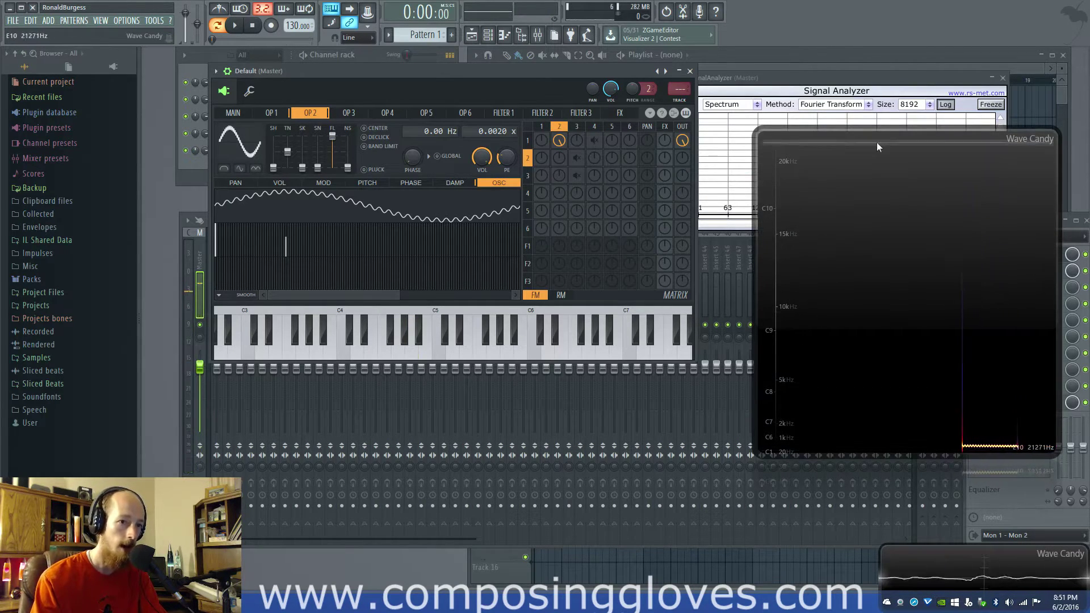
left_click_drag(889, 129, 889, 290)
Paint extra high harmonics across operator 2's harmonics editor while holding a note.
key("t")
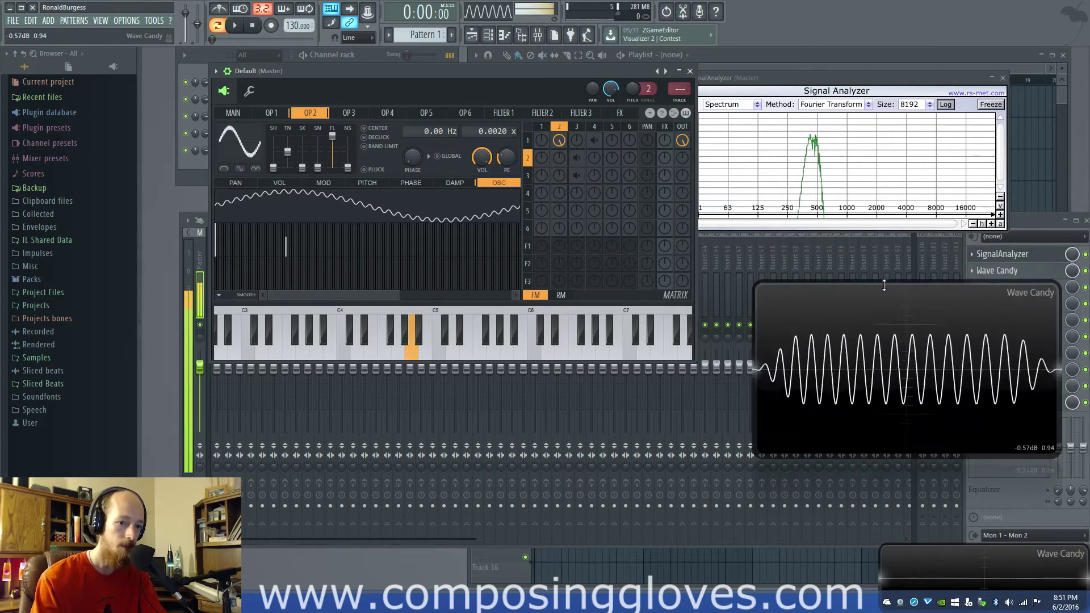
key("t")
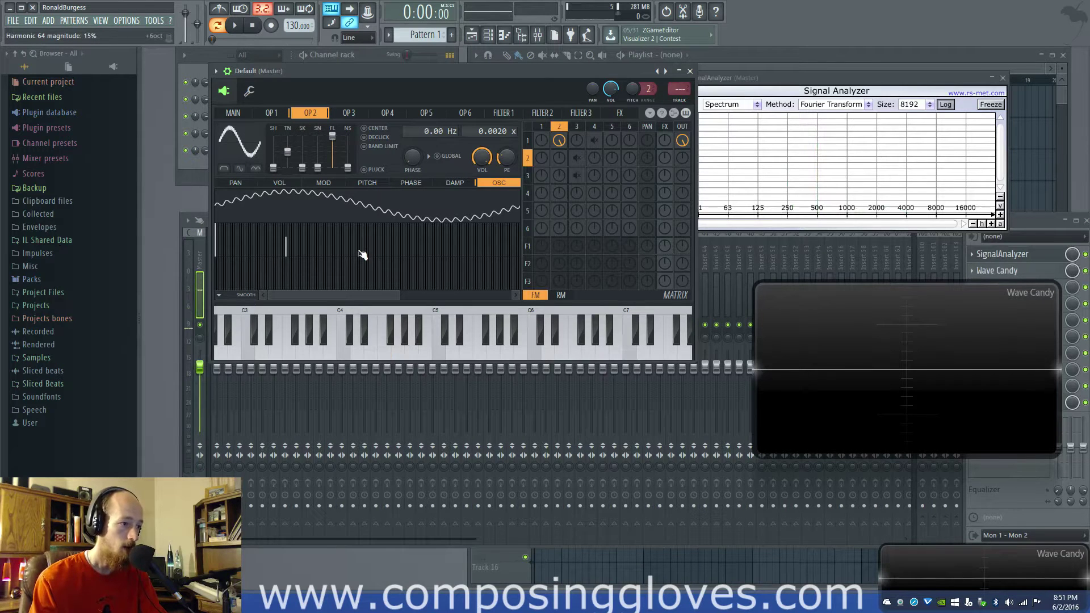
key("t")
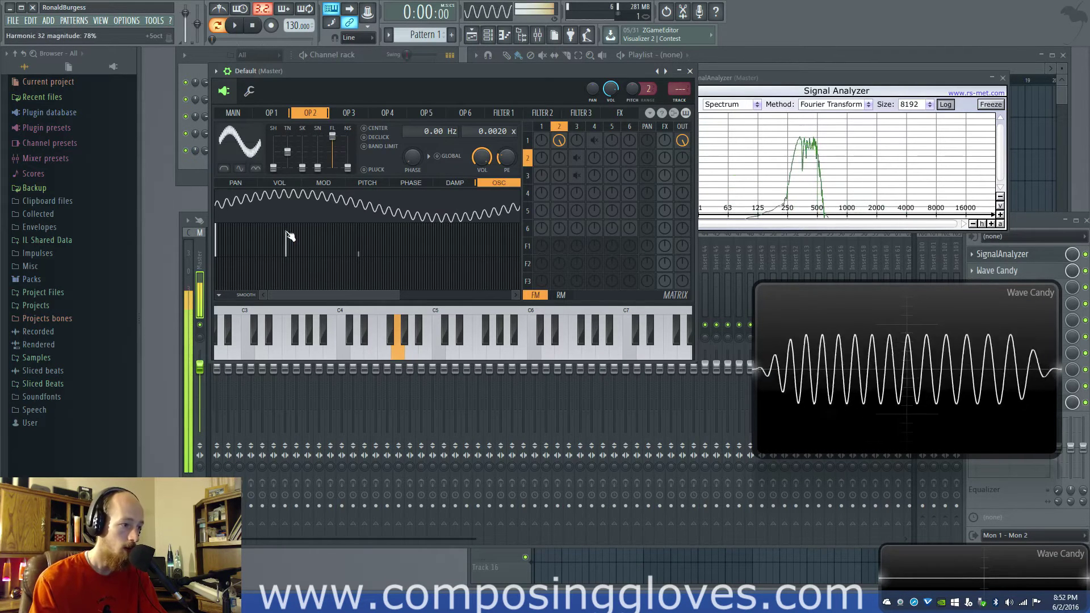
left_click_drag(290, 237, 238, 235)
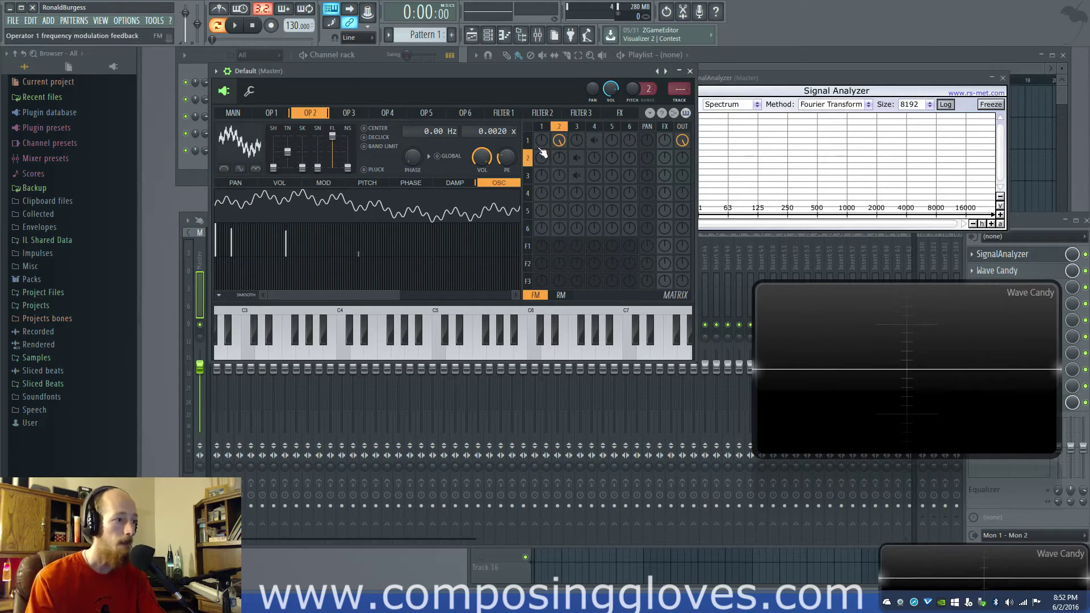
Reshape operator 2's waveform with its shape slider, auditioning a note.
left_click(272, 112)
left_click(309, 112)
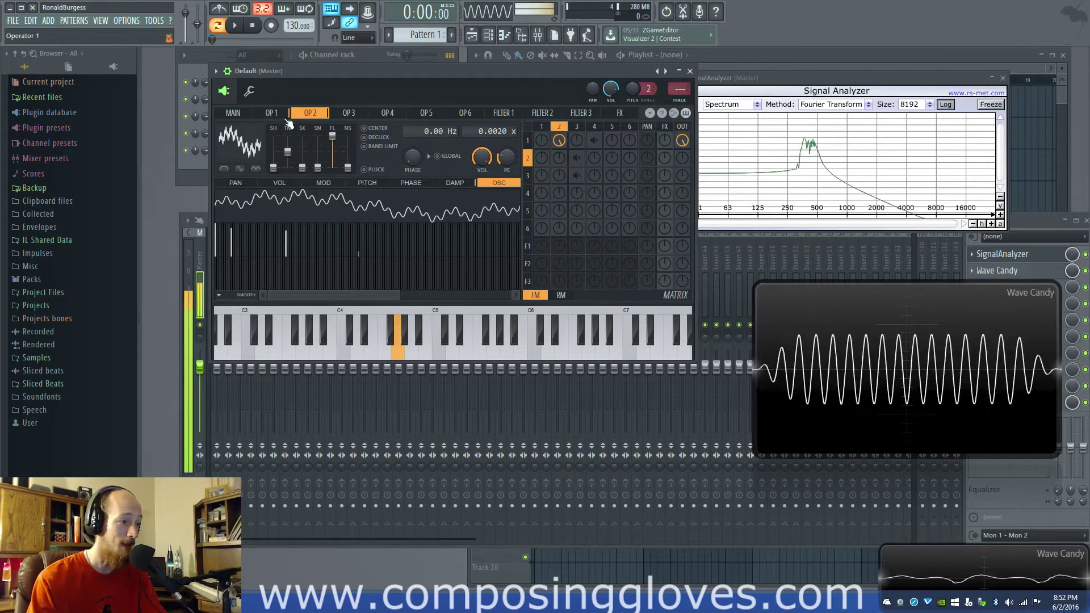
left_click_drag(274, 168, 274, 151)
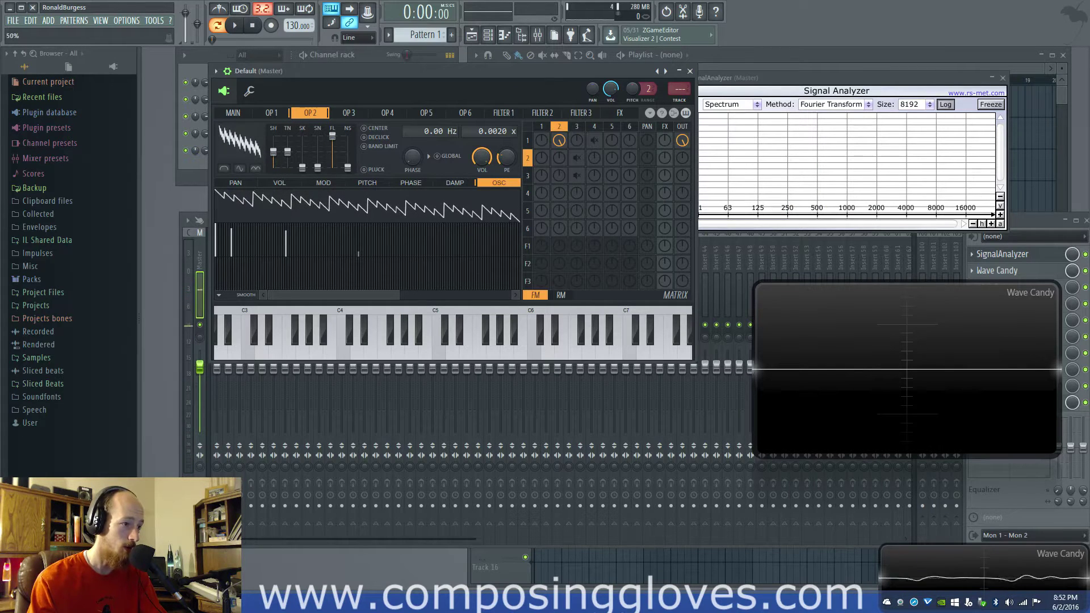
key("x")
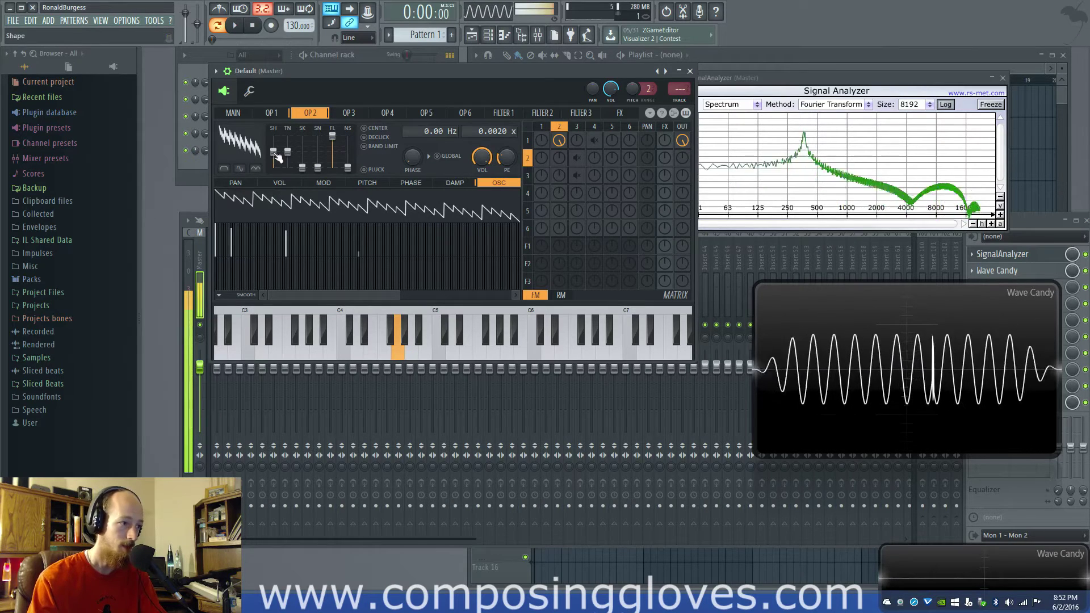
left_click_drag(274, 154, 275, 161)
key("x")
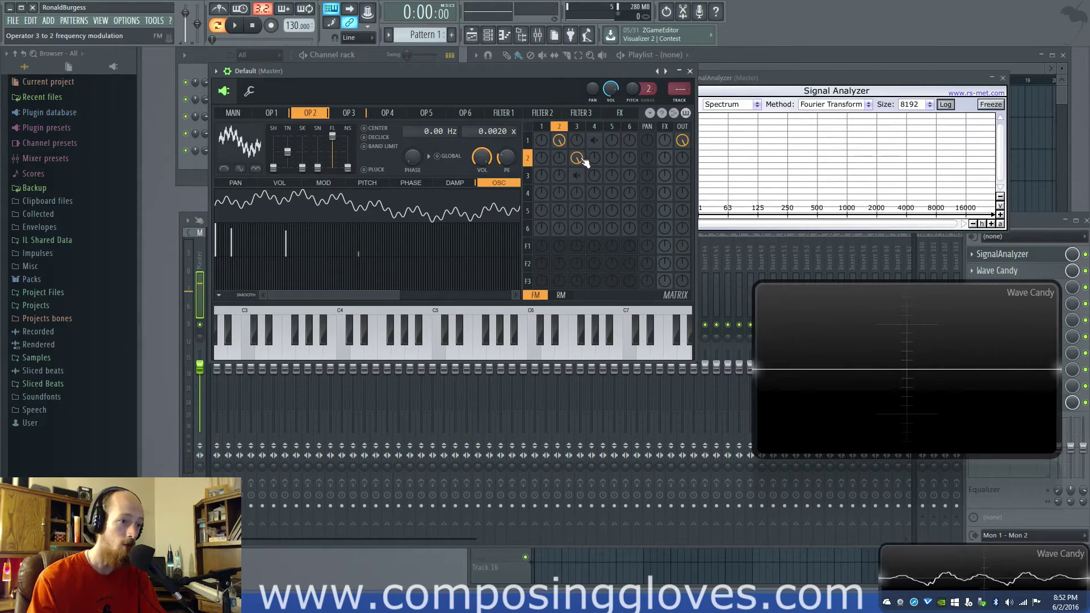
Raise the operator 3→2 modulation knob and audition test notes.
left_click(578, 158)
key("x")
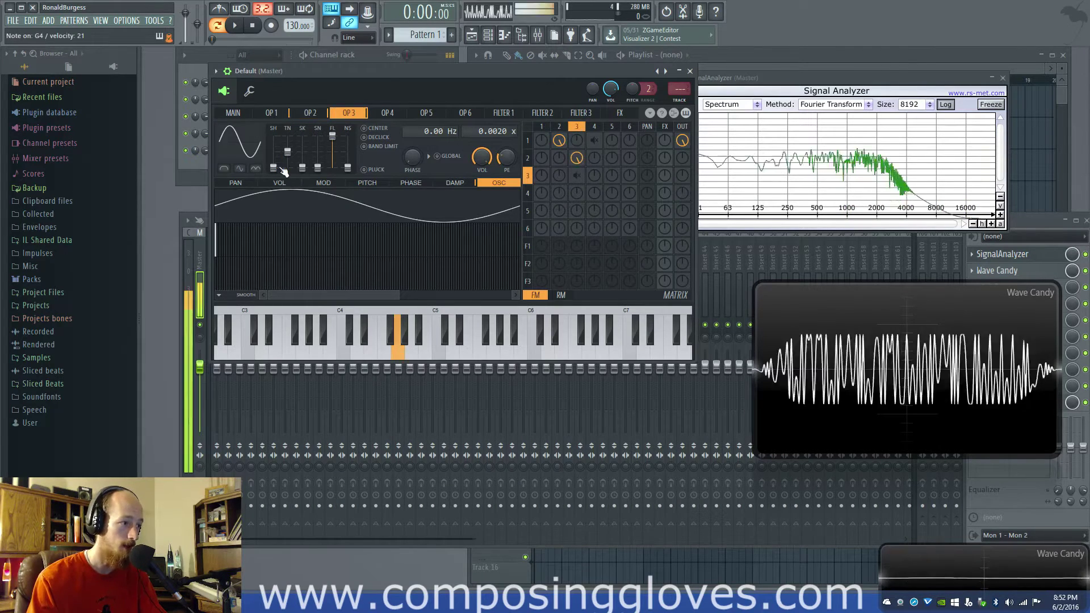
left_click(314, 113)
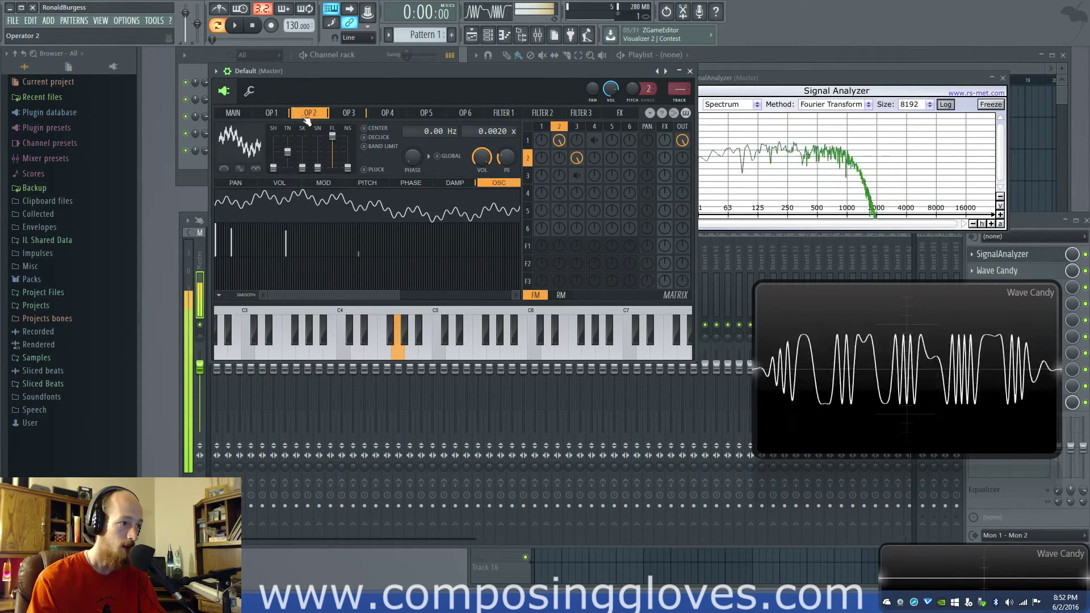
key("x")
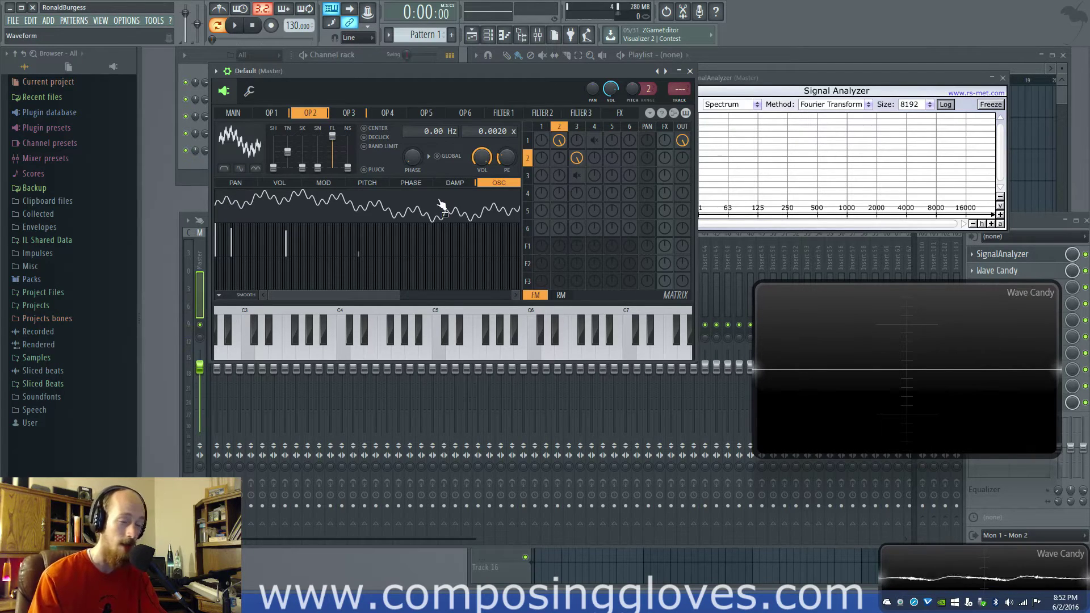
key("q")
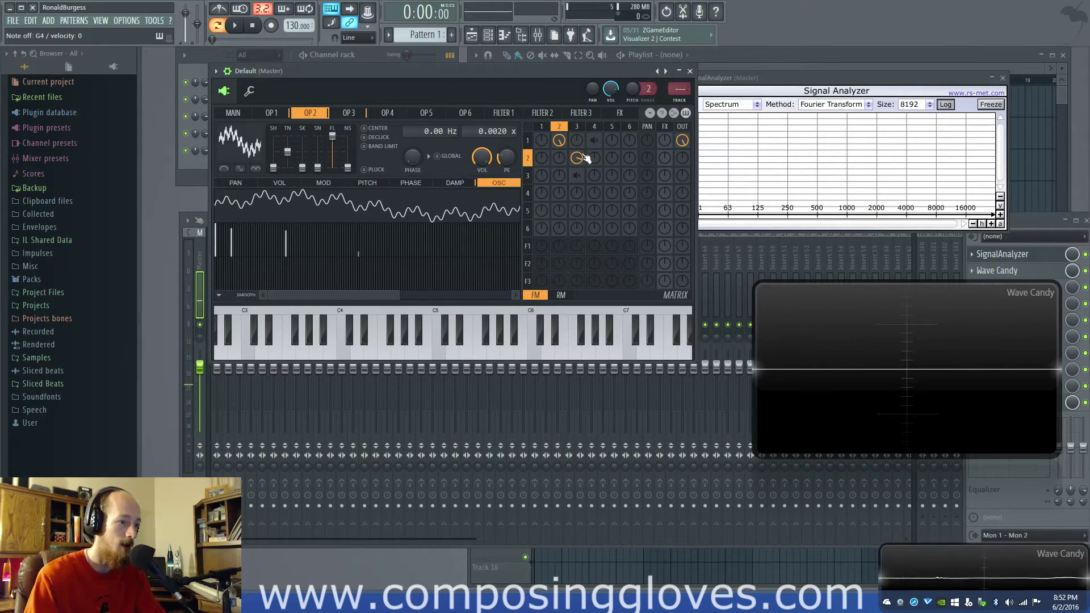
Brighten operator 3's wave with upper harmonics, ease its modulation of operator 2, and test notes.
left_click(577, 129)
left_click_drag(245, 240, 235, 244)
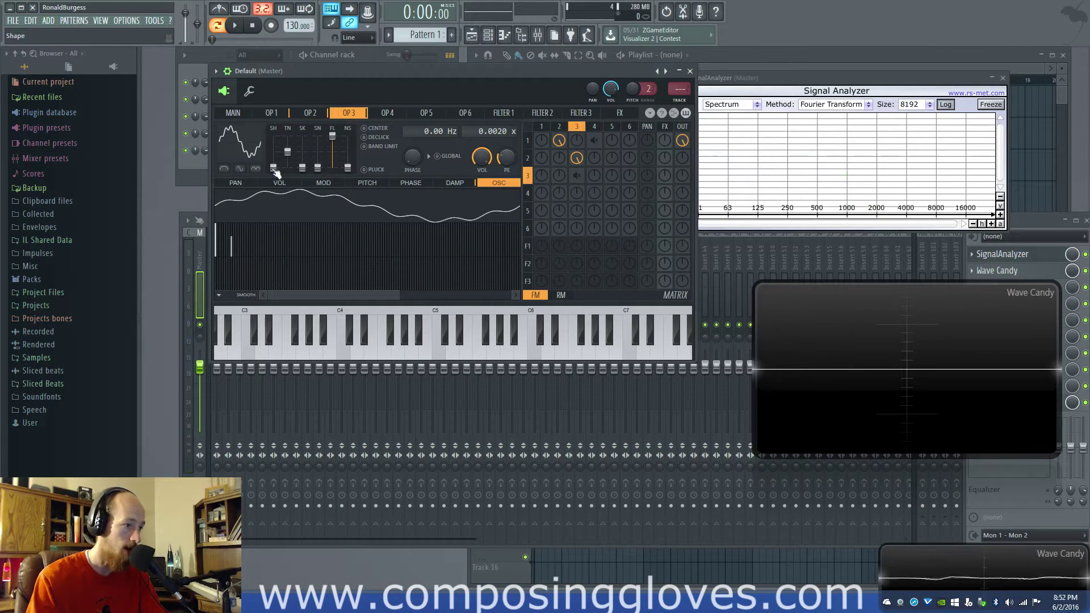
left_click_drag(275, 171, 274, 160)
key("g")
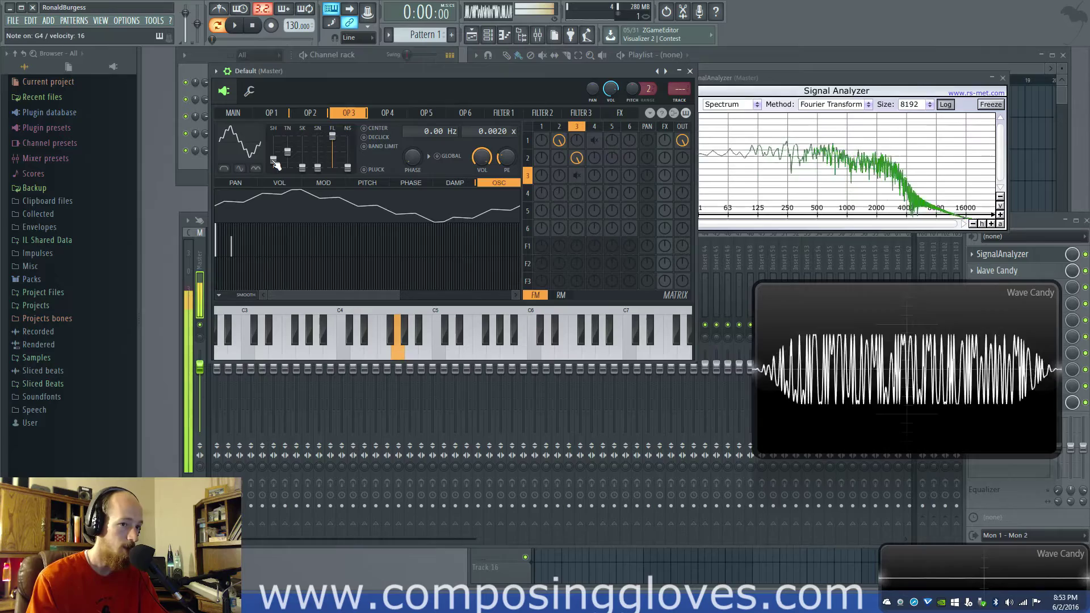
left_click_drag(577, 158, 579, 166)
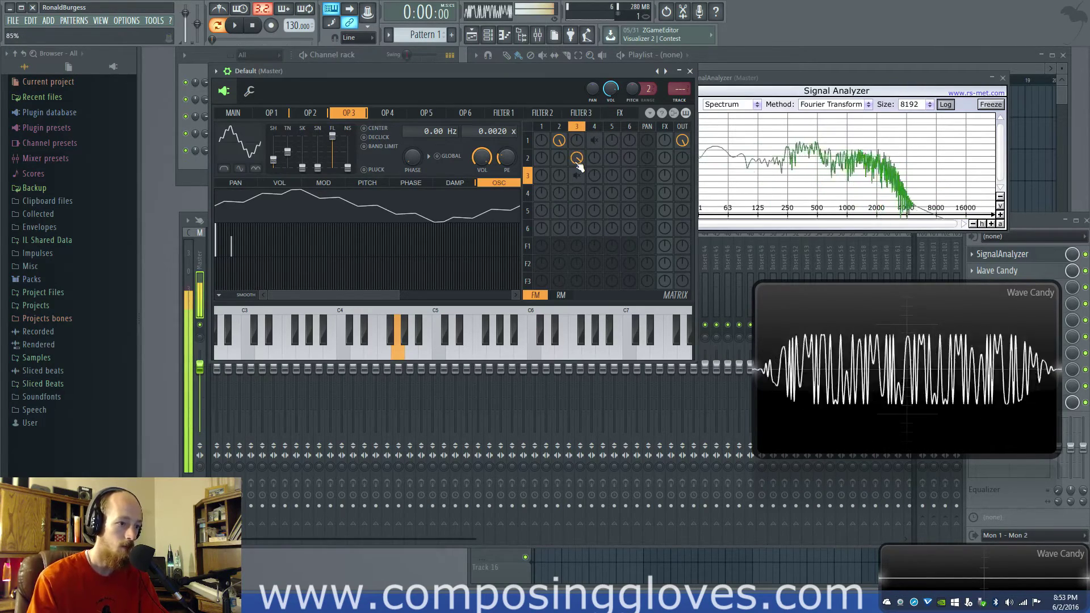
key("g")
key("z")
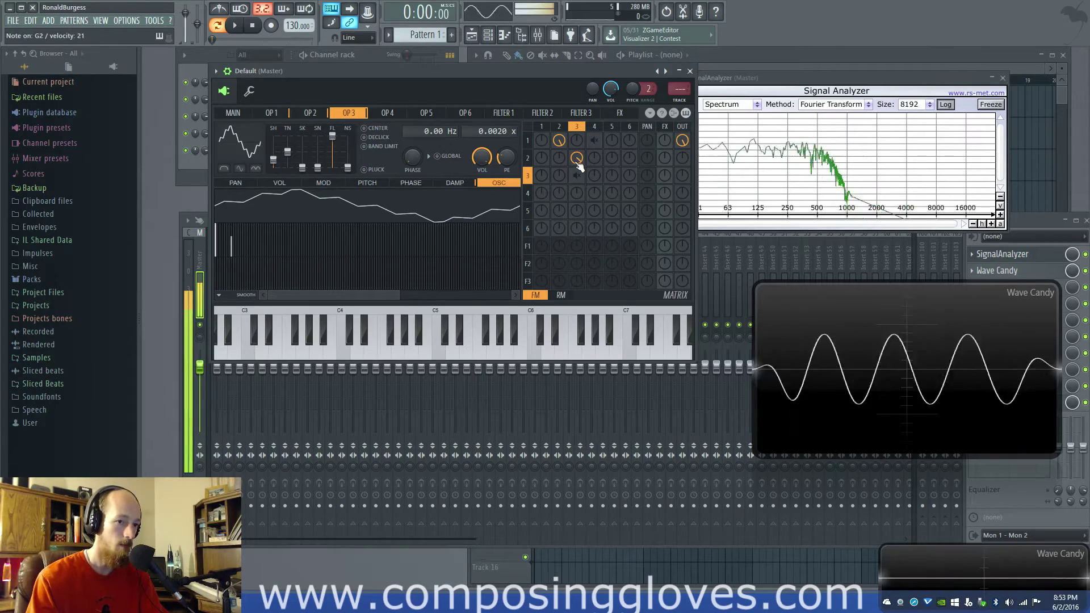
key("q")
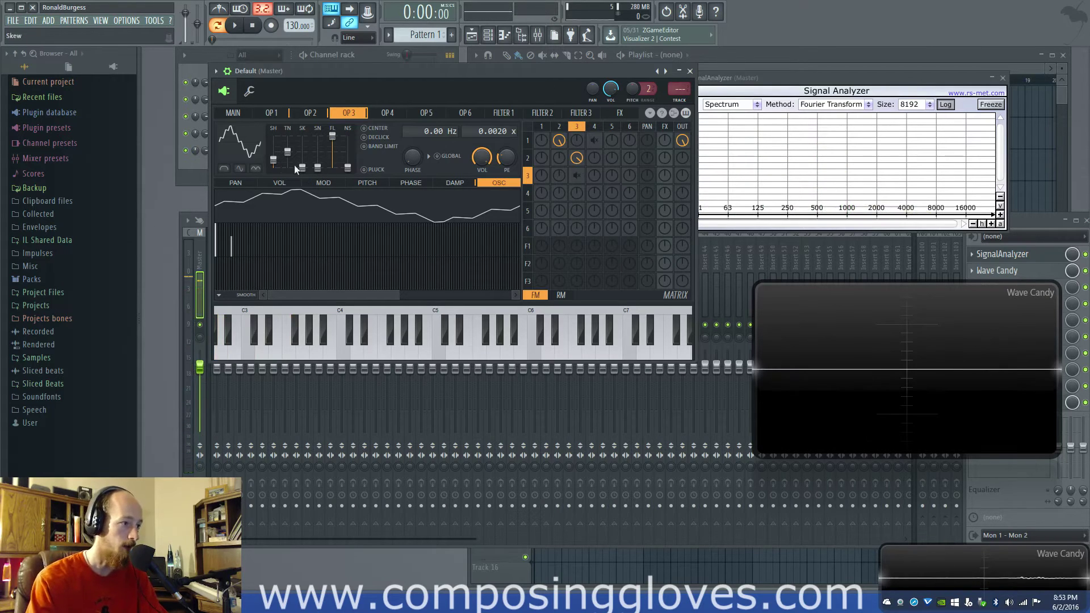
Trim operator 3's harmonics to a triangle, raise its depth into operator 2, and return to operator 2.
left_click(267, 236)
key("z")
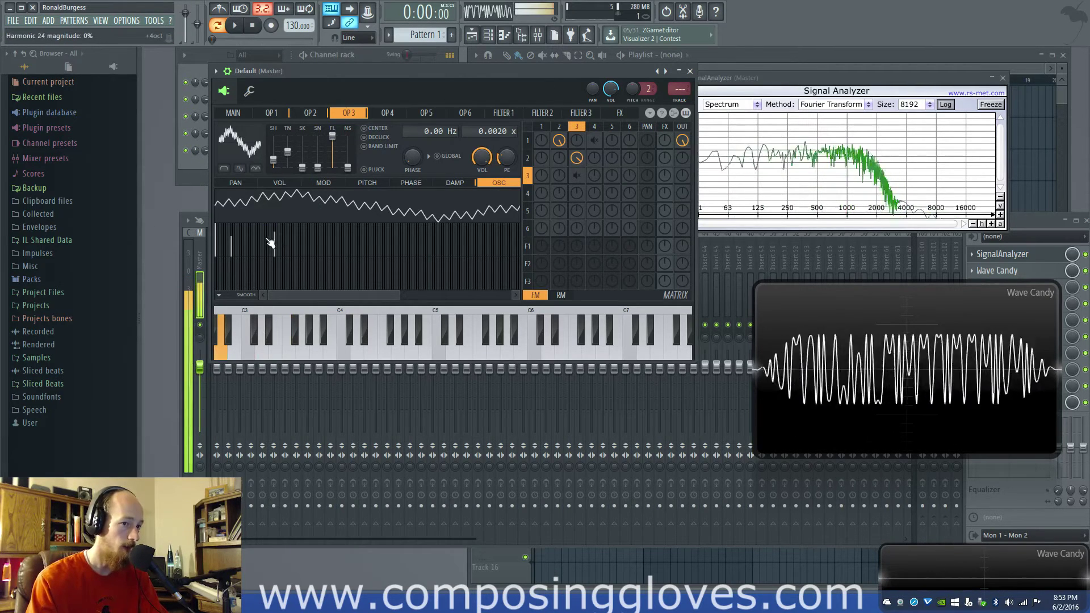
left_click_drag(277, 239, 276, 256)
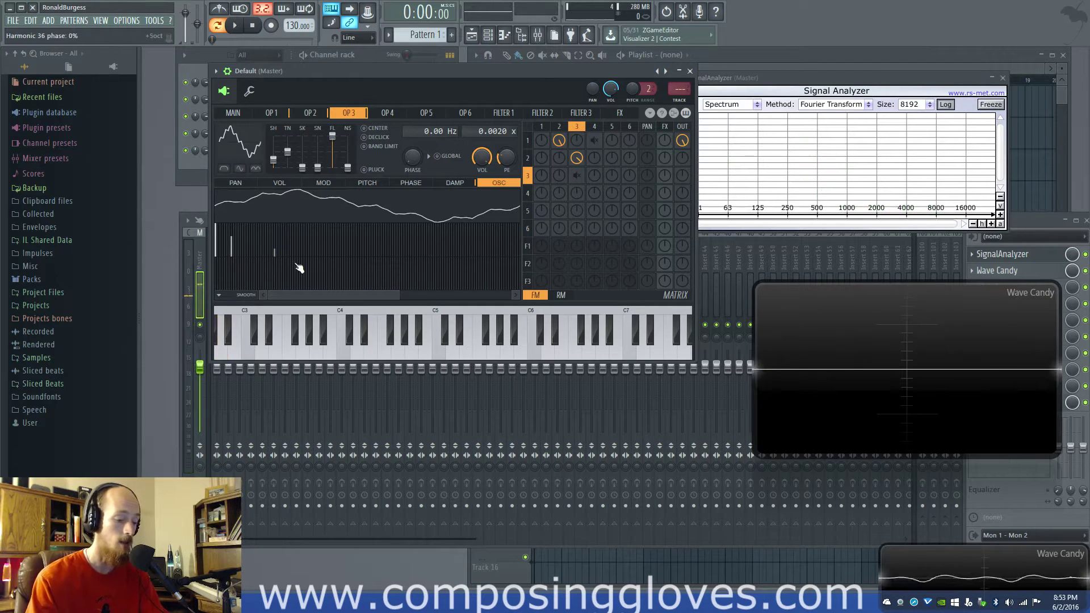
left_click(574, 127)
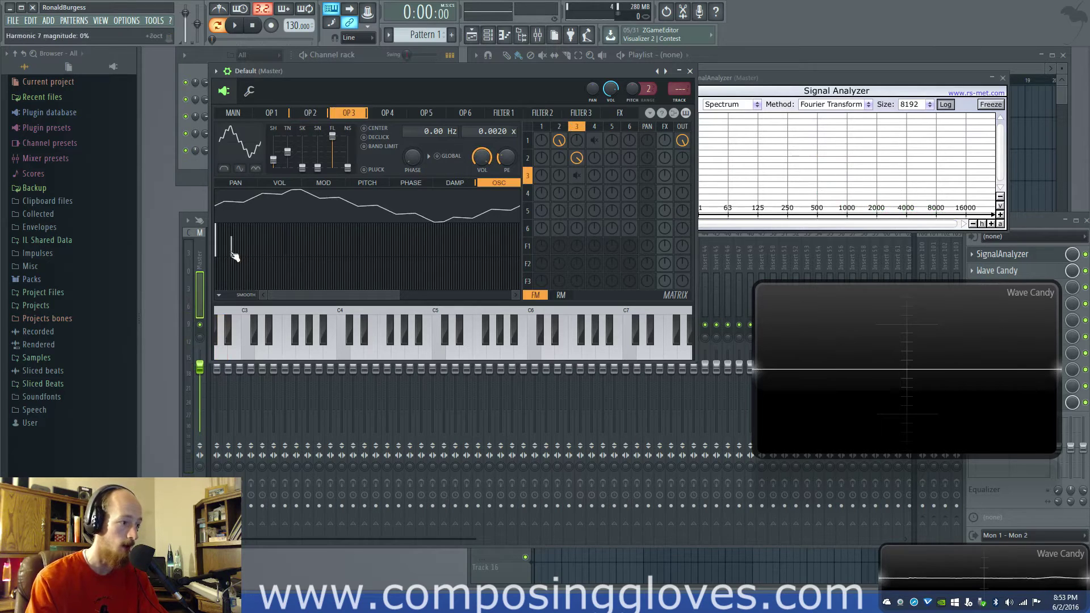
left_click_drag(236, 256, 236, 283)
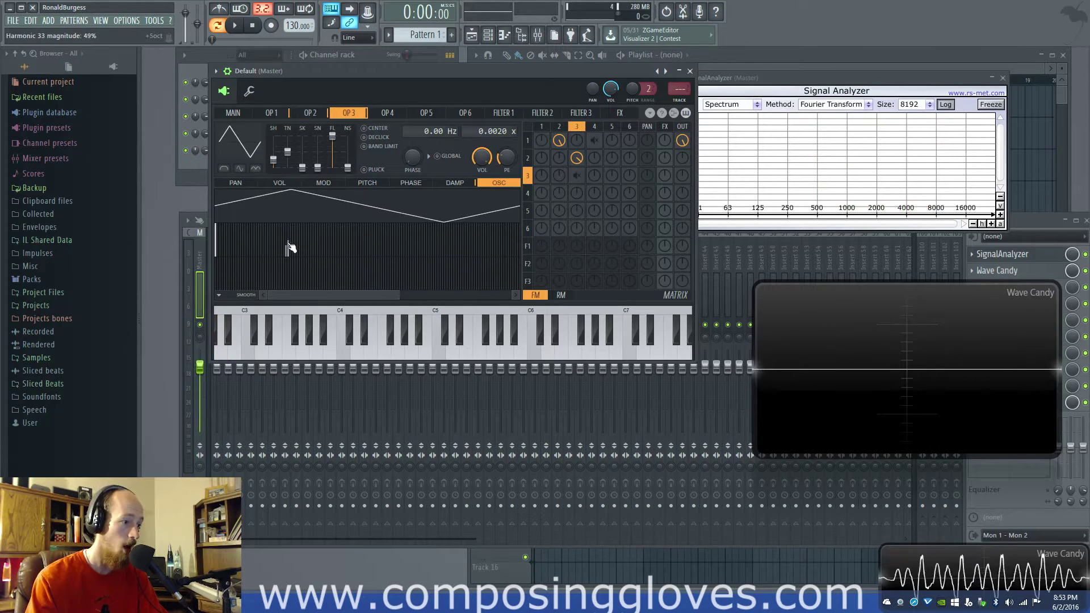
key("b")
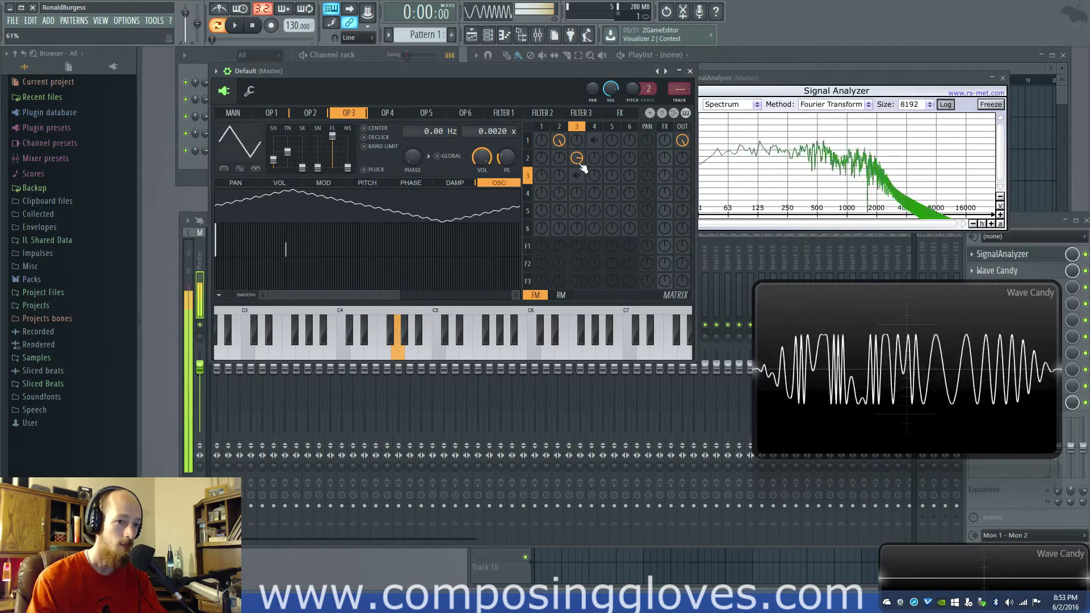
left_click_drag(582, 166, 580, 162)
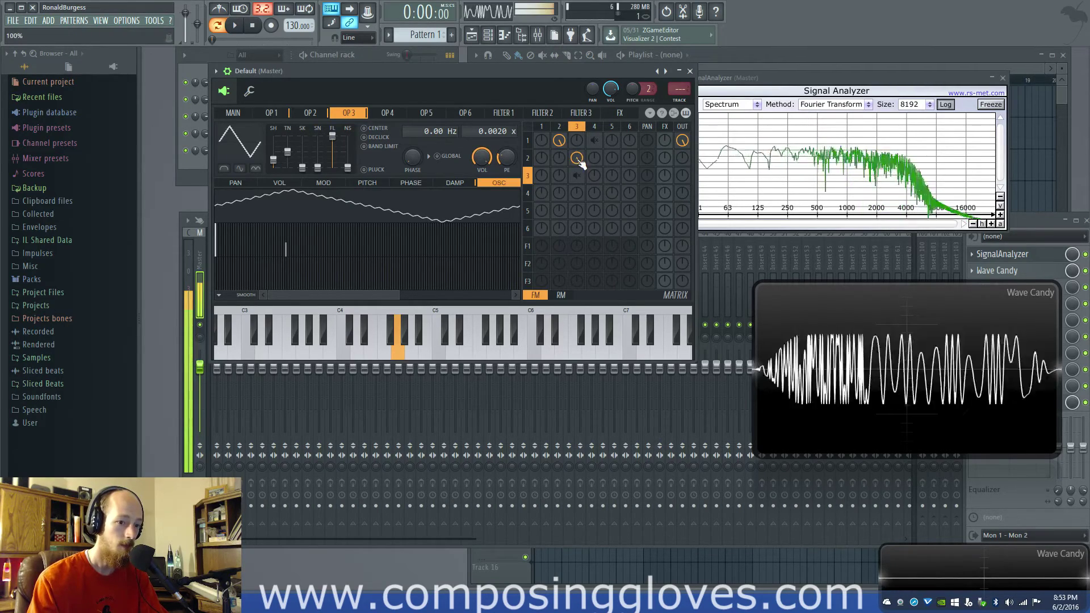
key("b")
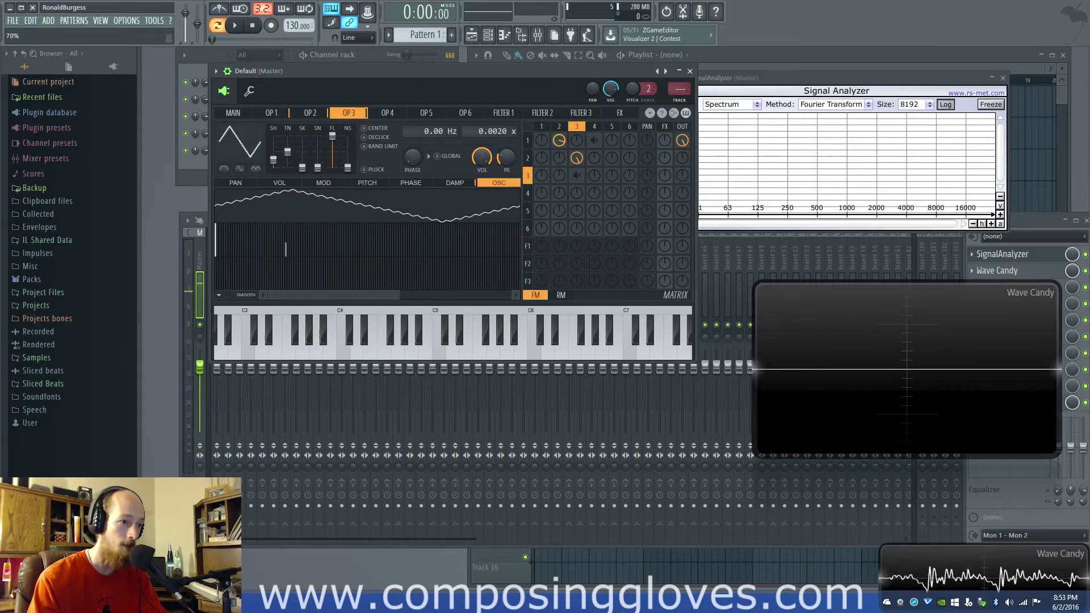
left_click(559, 140)
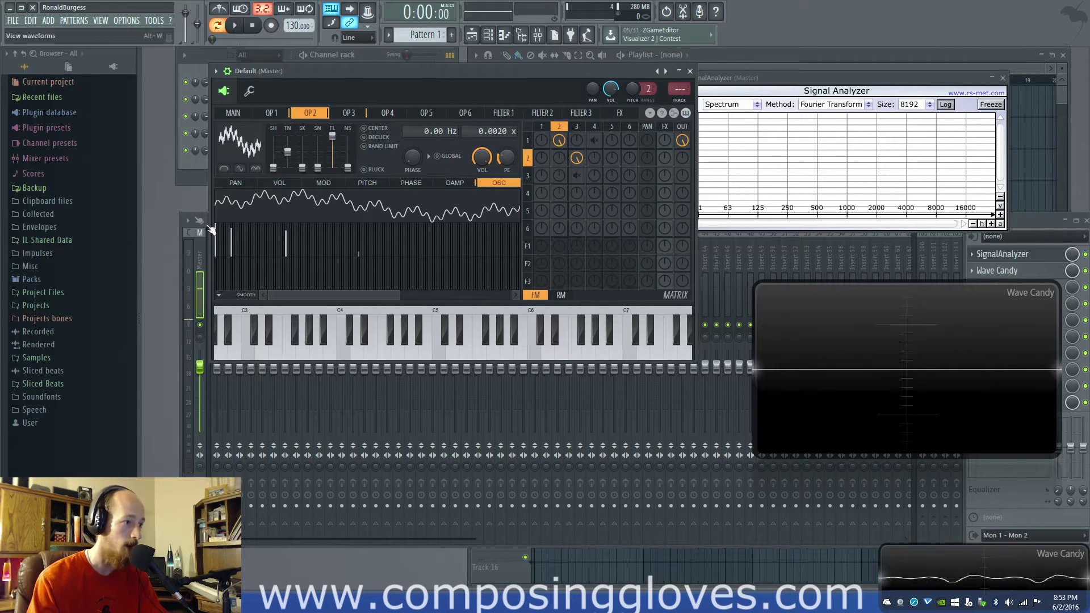
Audition operator 2 with a saw-like shape, then smooth it toward a sine by removing a harmonic.
left_click_drag(274, 164, 274, 147)
key("y")
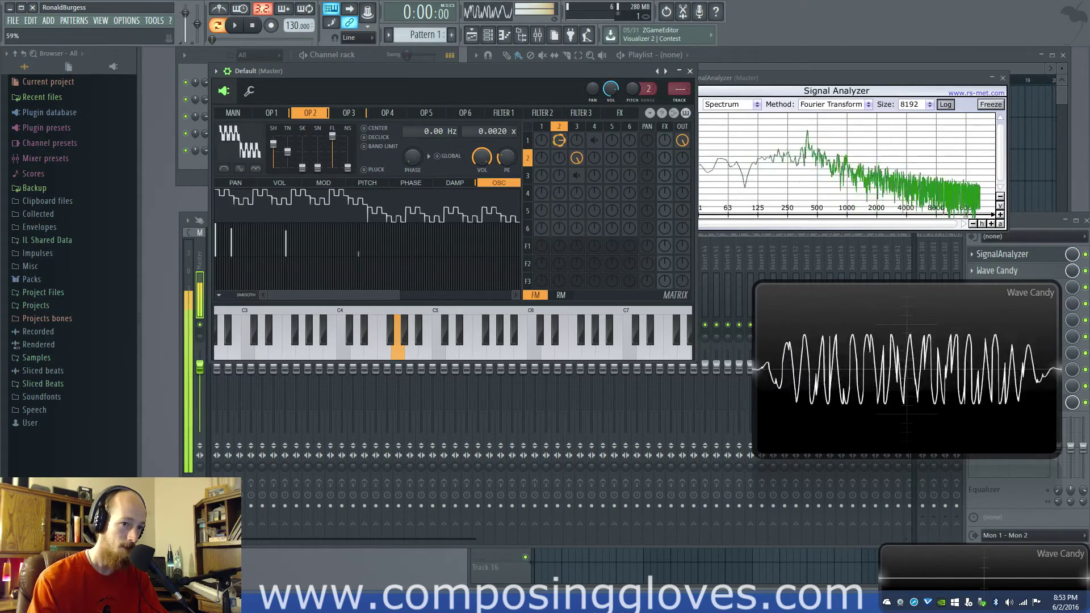
left_click_drag(274, 146, 275, 166)
left_click_drag(290, 250, 285, 260)
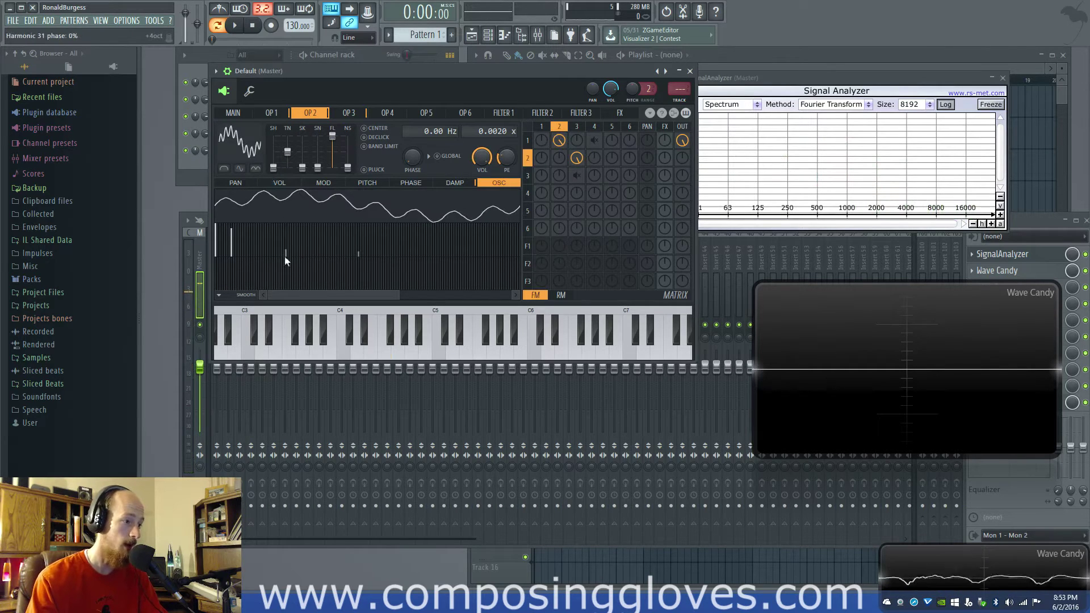
Choose the Triangle preset waveshape from operator 2's shape menu.
left_click(598, 126)
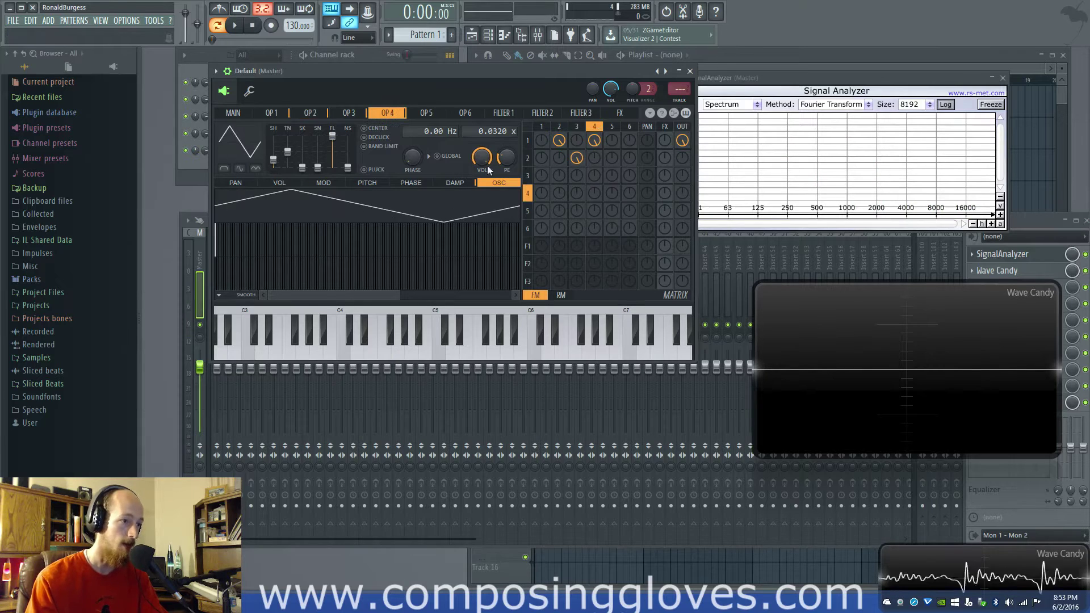
left_click(563, 127)
right_click(252, 149)
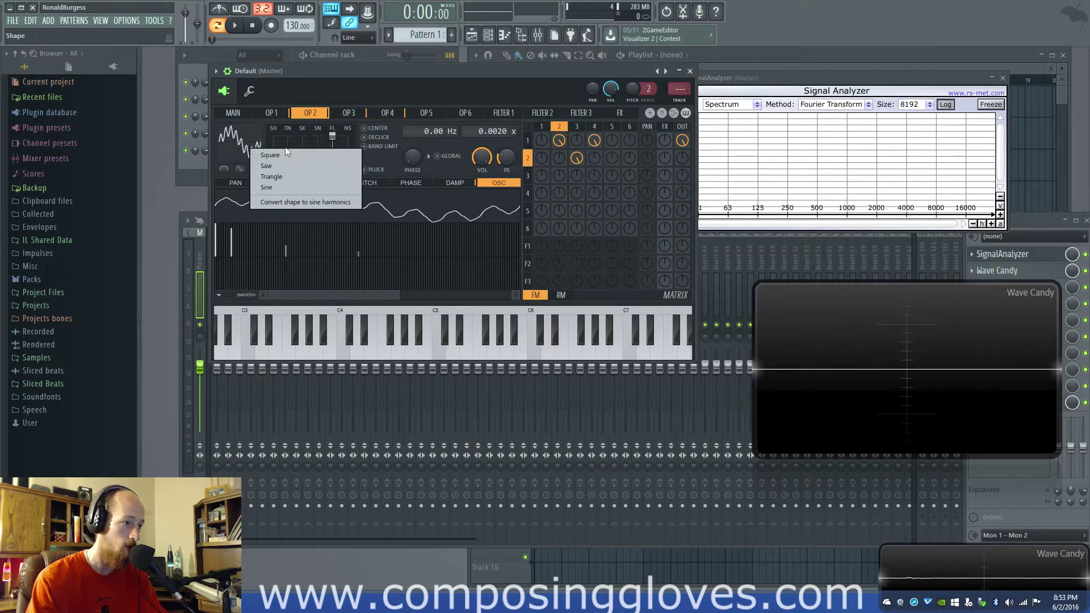
left_click(298, 188)
Select operator 3, dismiss its waveform menu, and audition a test note.
left_click(579, 128)
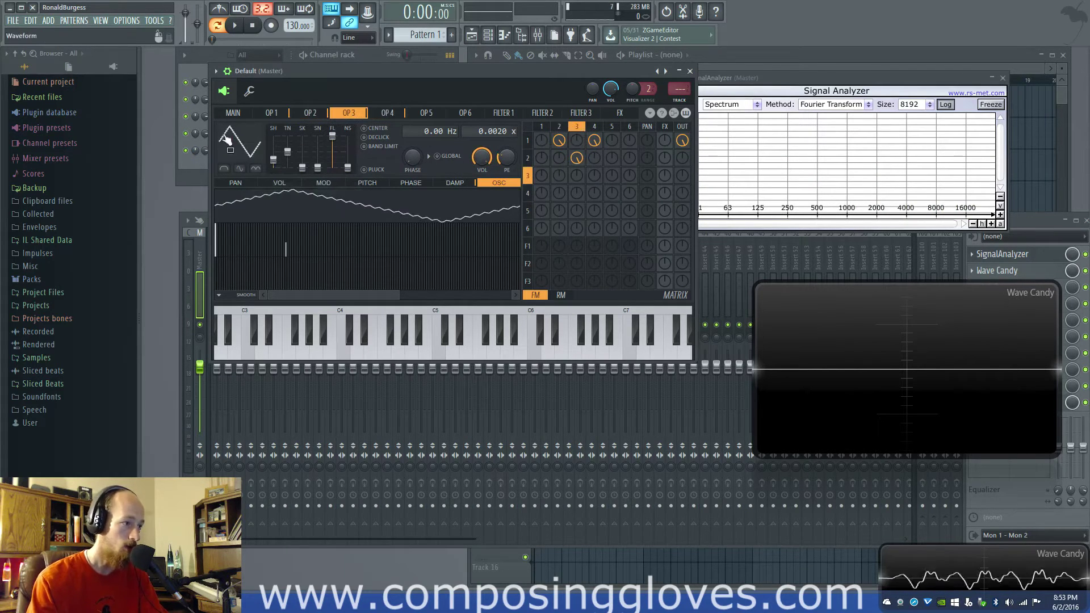
right_click(229, 141)
left_click(252, 156)
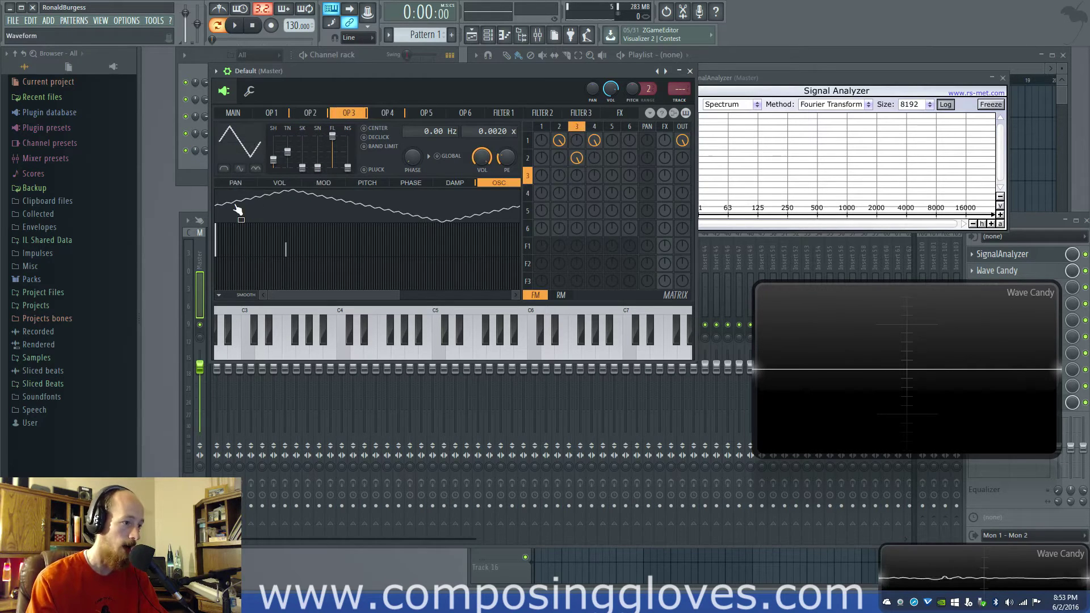
key("z")
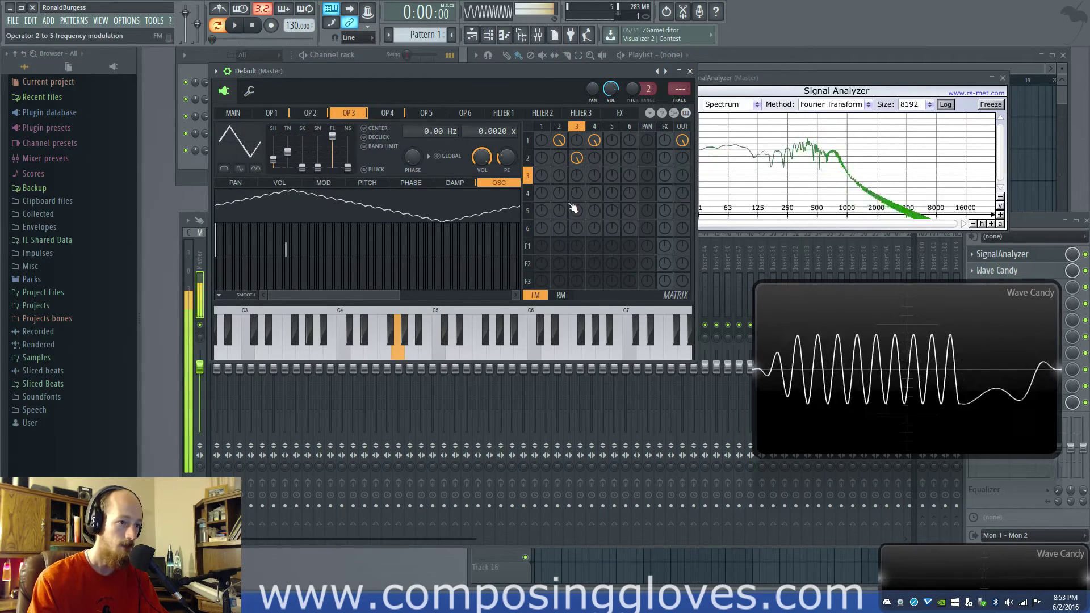
key("z")
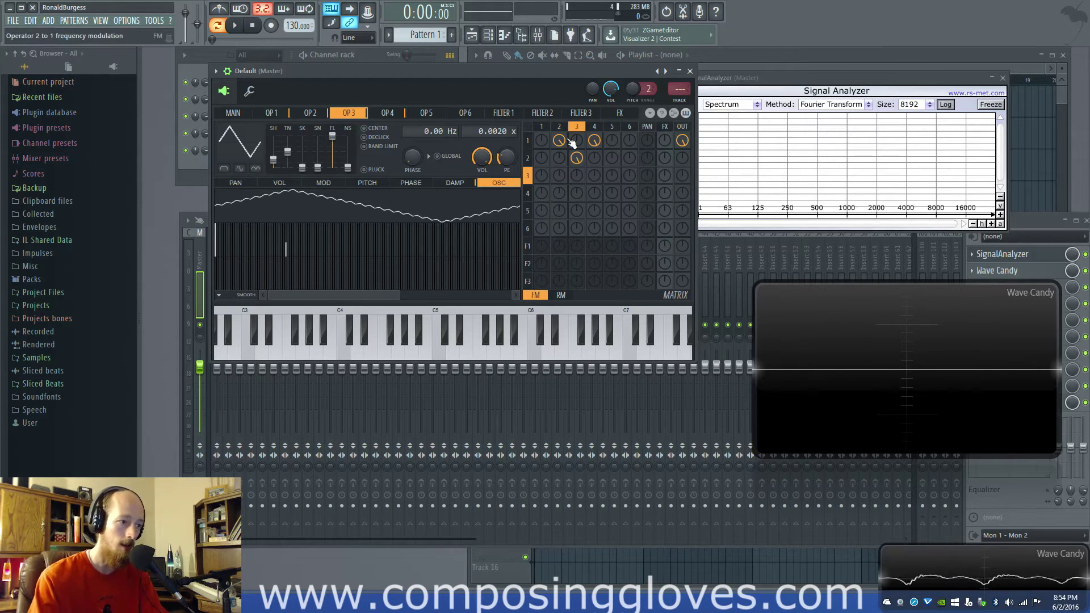
Set a harmonic level in operator 4's waveshape and audition a note.
left_click(593, 126)
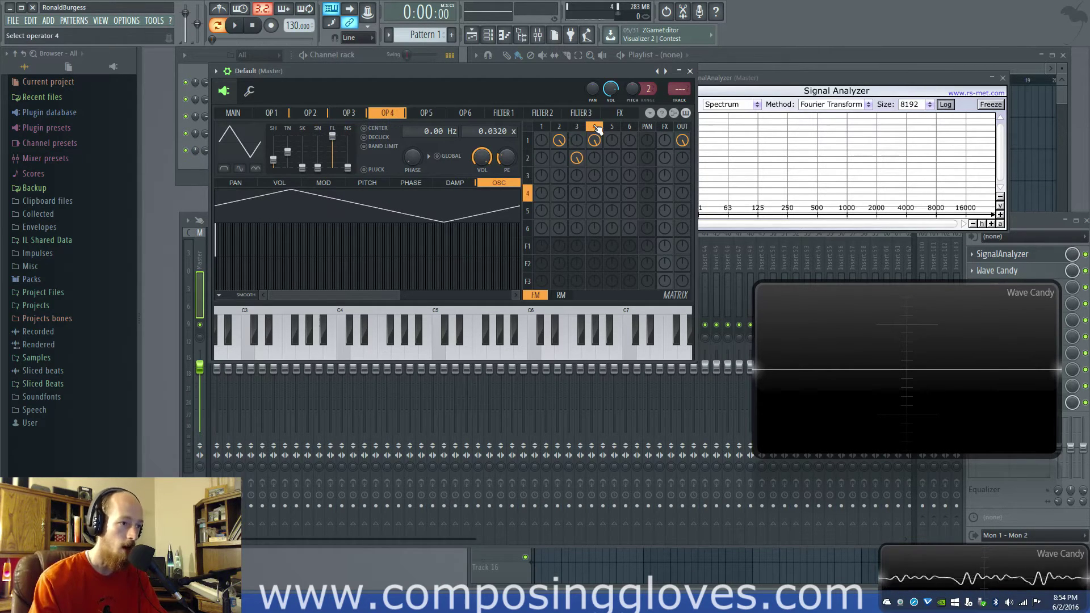
left_click(290, 238)
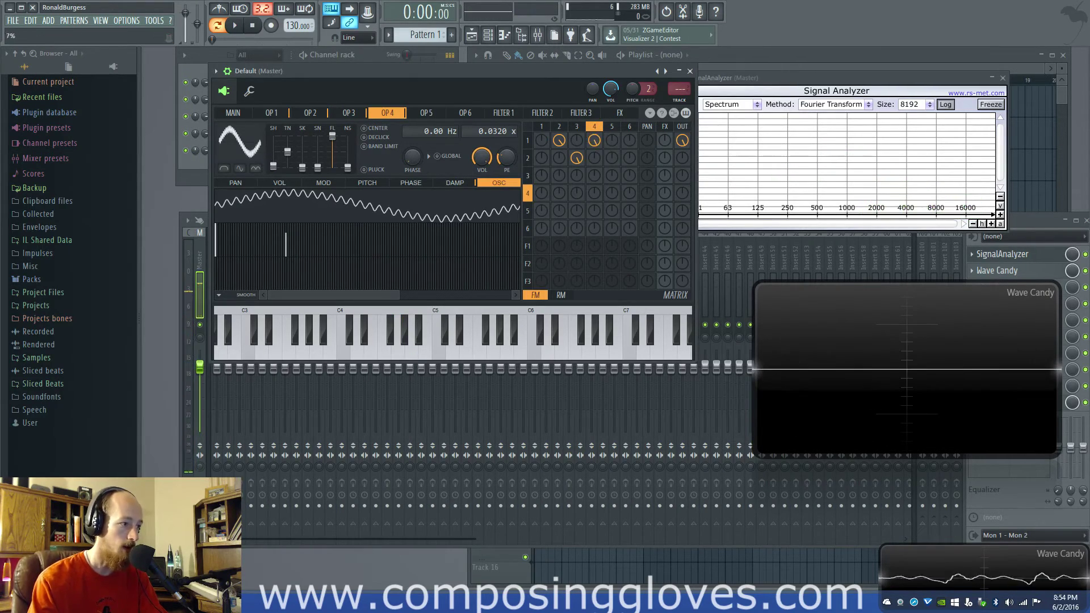
left_click(401, 336)
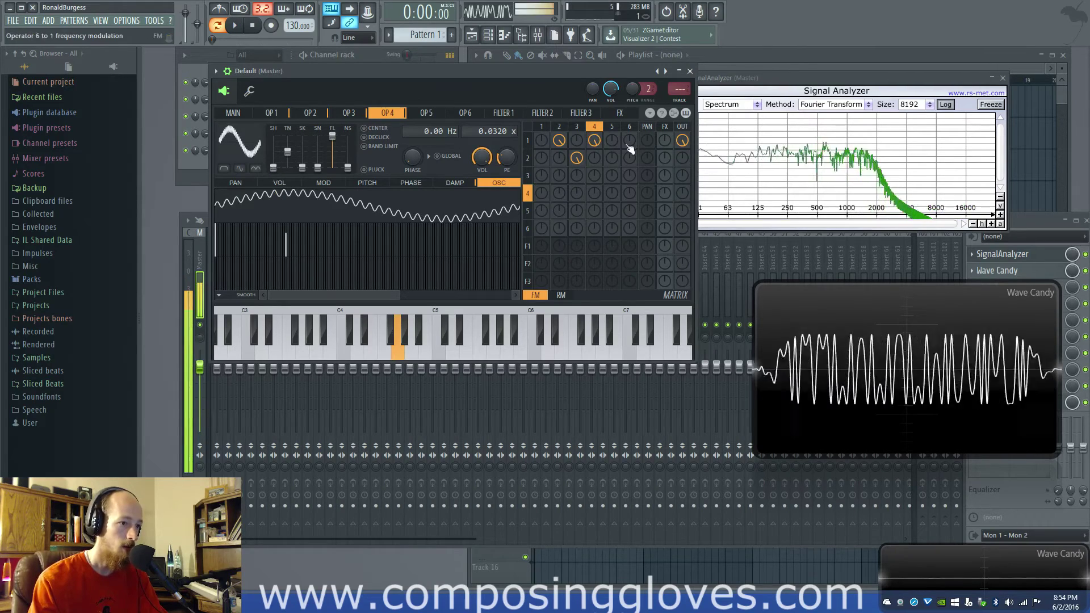
left_click(289, 252)
Raise harmonic 7 to about 68% and harmonic 6 to full, audition, and show the Mod X envelope.
left_click_drag(234, 247, 235, 241)
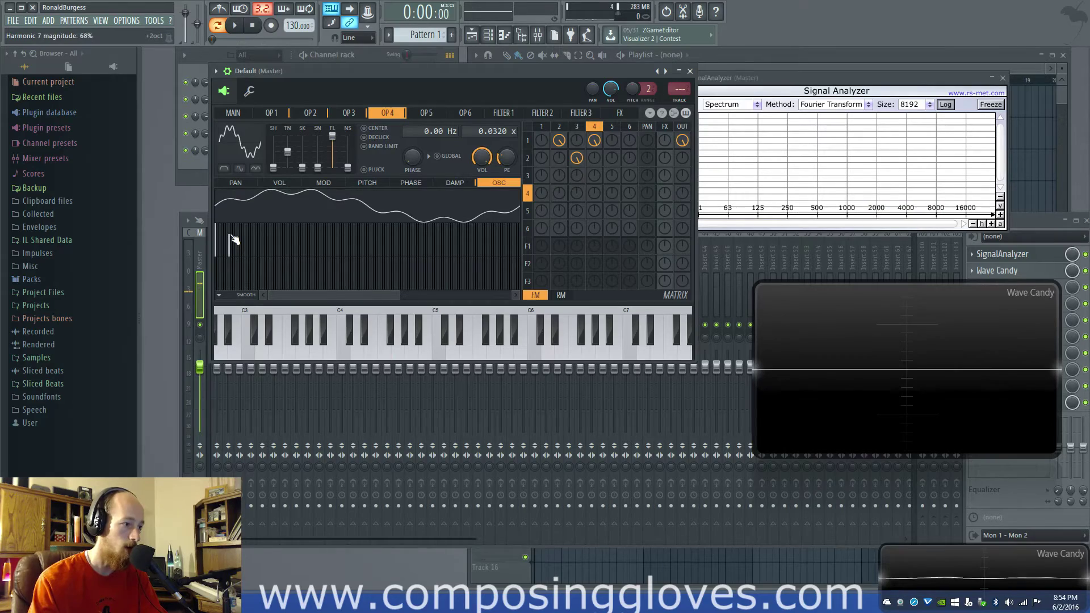
key("z")
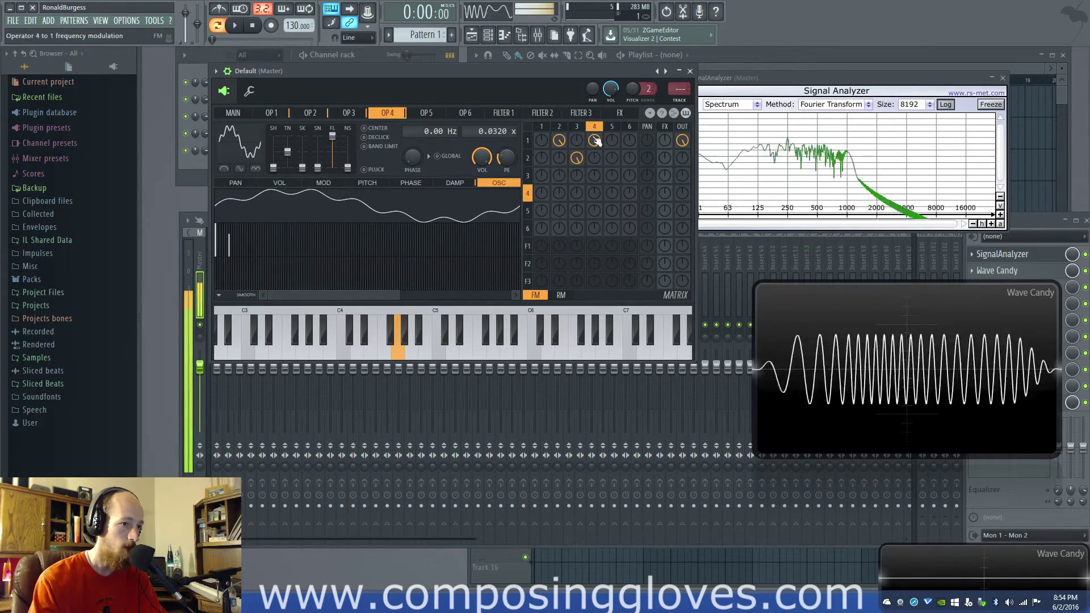
left_click_drag(230, 247, 231, 230)
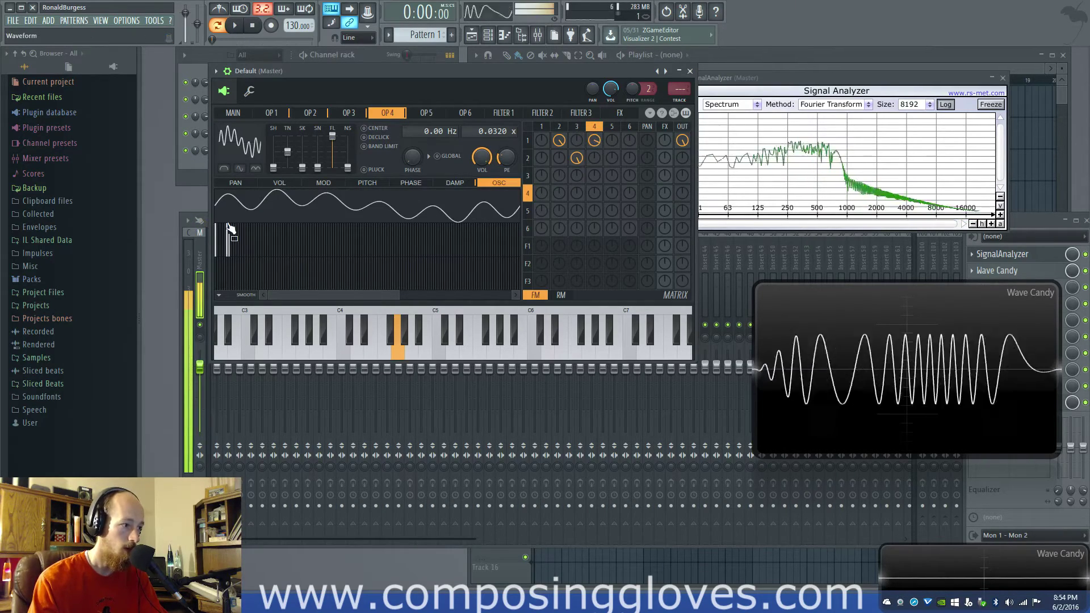
left_click(231, 230)
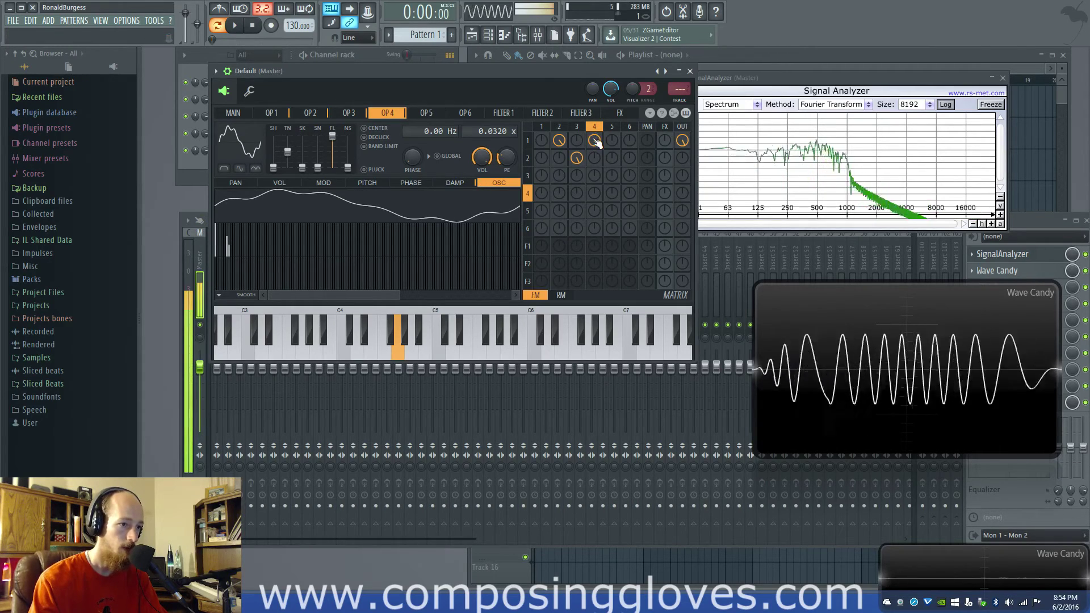
left_click(401, 335)
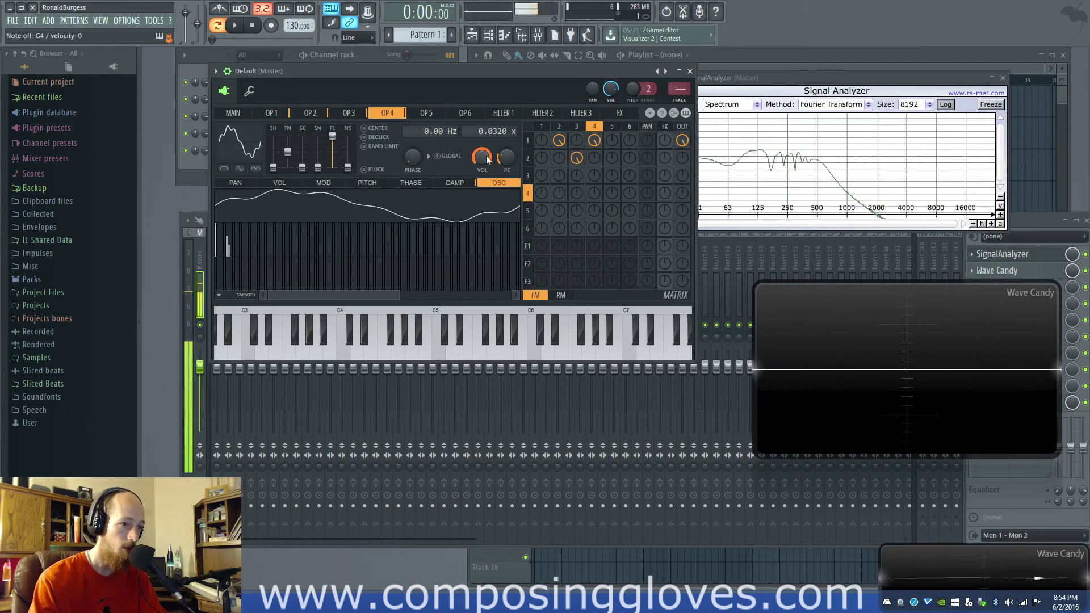
left_click(322, 183)
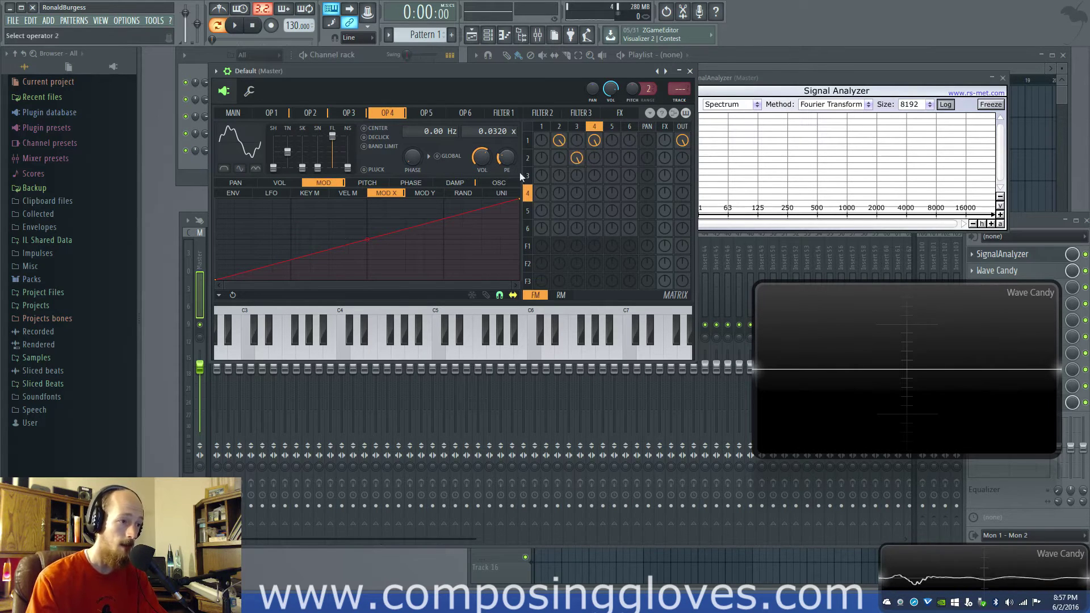
Compare the operator tabs and main settings, returning to operator 4's modulation page for a test note.
left_click(309, 112)
left_click(348, 112)
left_click(309, 112)
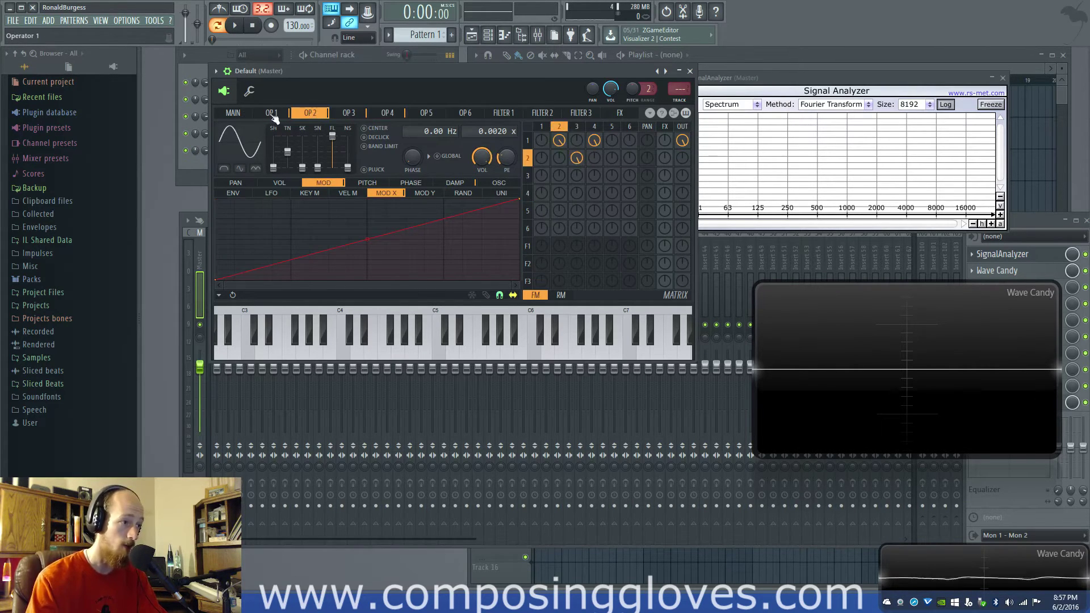
left_click(234, 112)
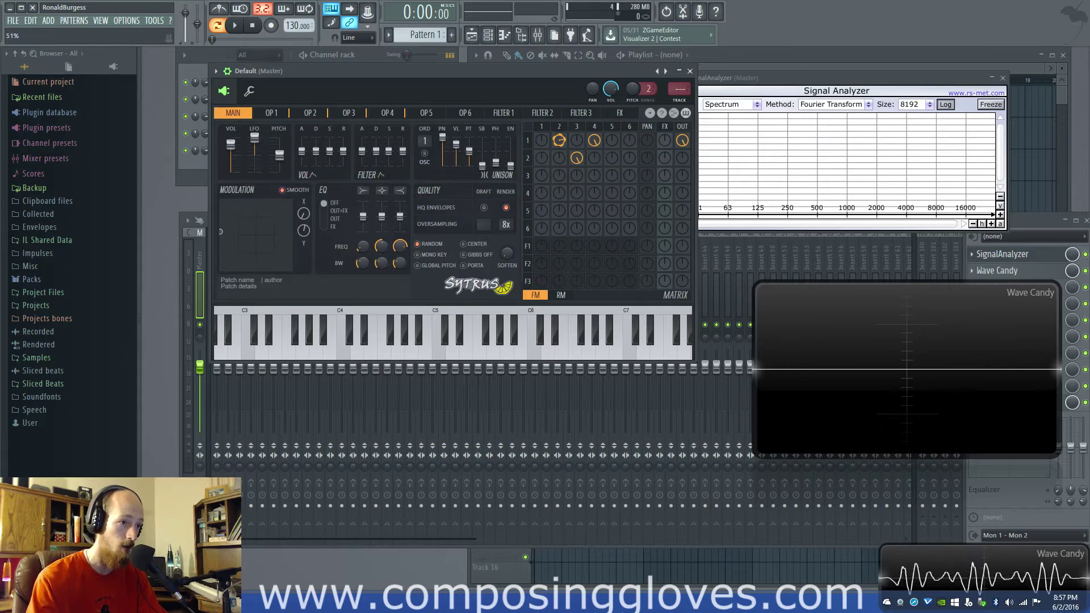
left_click(595, 142)
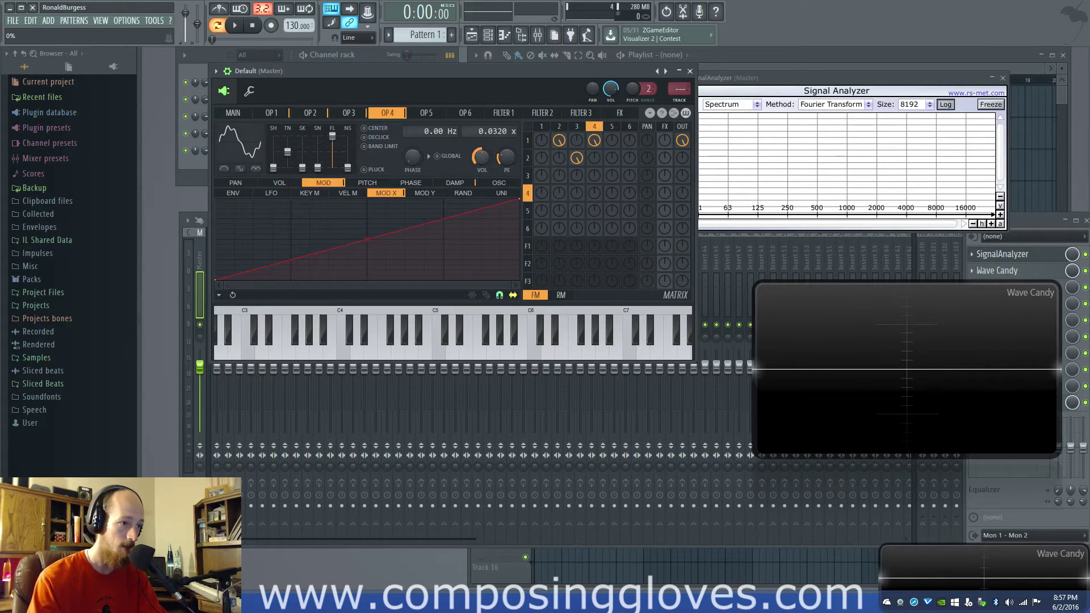
key("z")
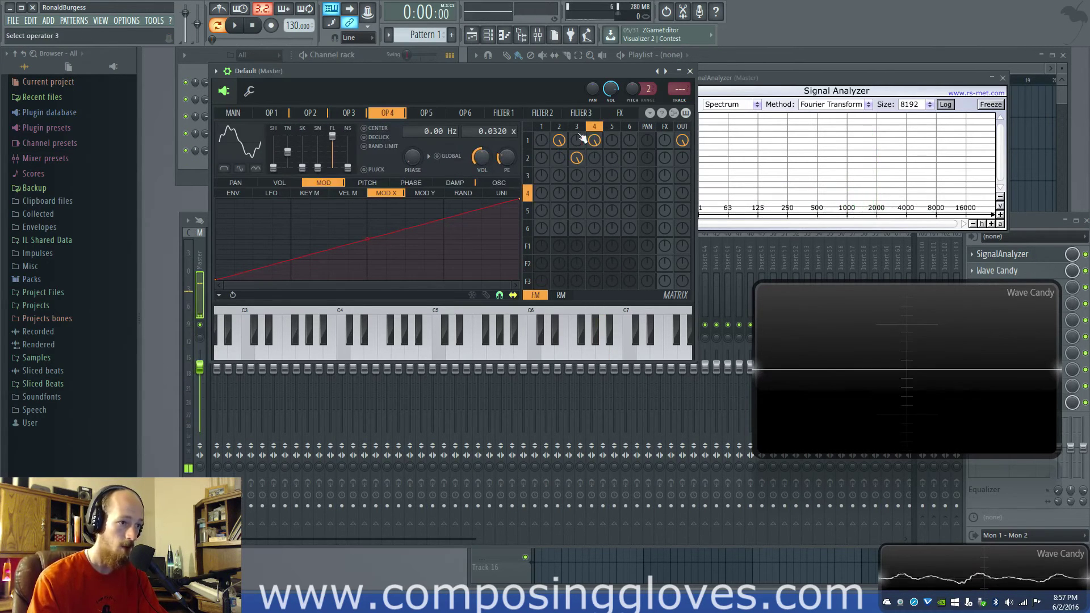
Audition notes while switching between operators 3 and 4 and the main settings, ending on operator 2.
left_click(576, 126)
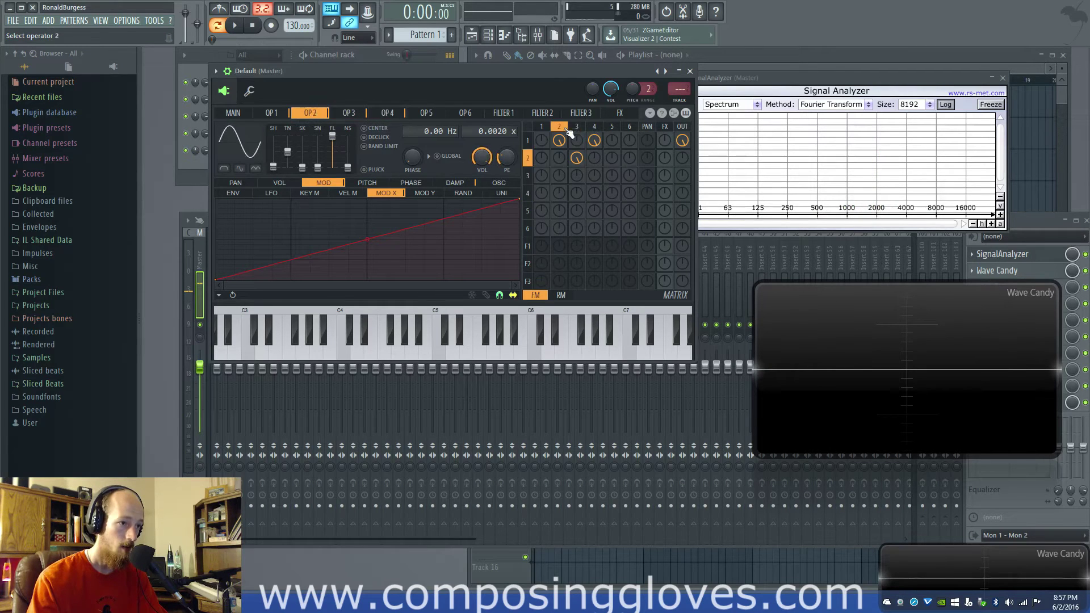
left_click(595, 127)
key("z")
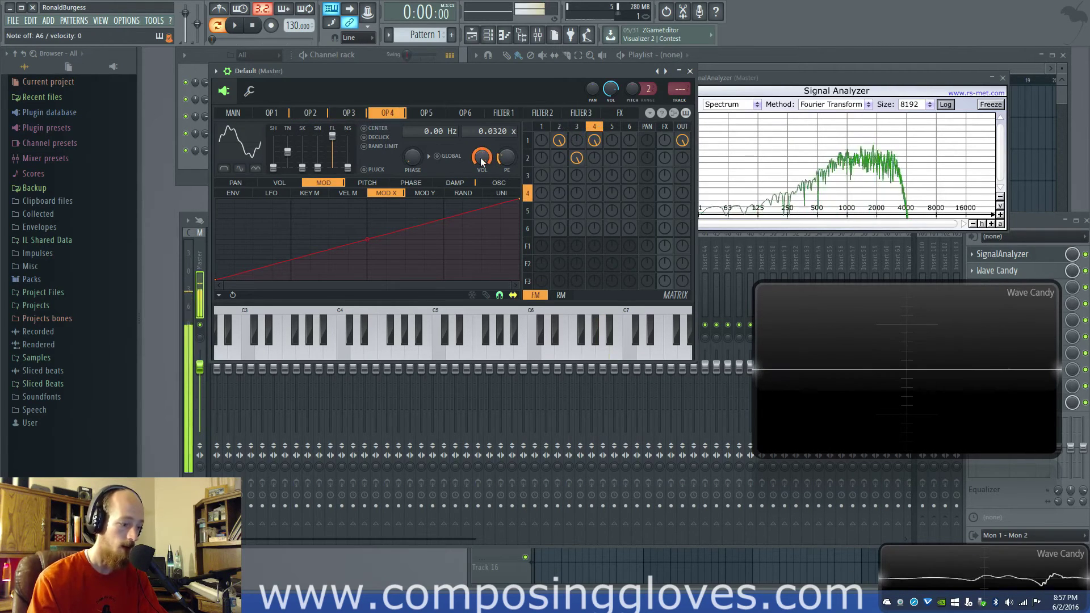
key("z")
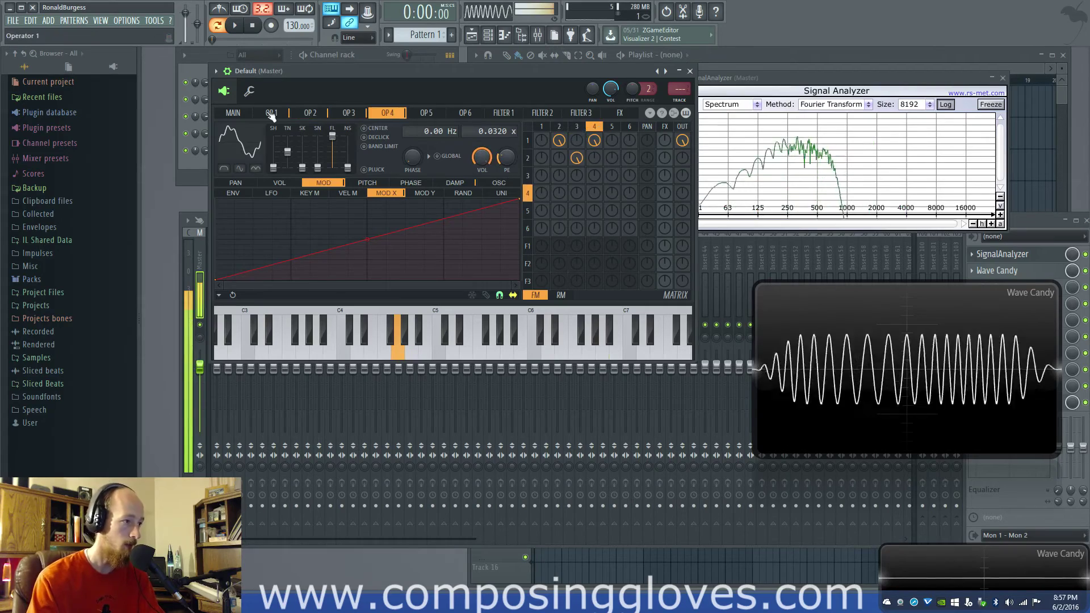
left_click(232, 113)
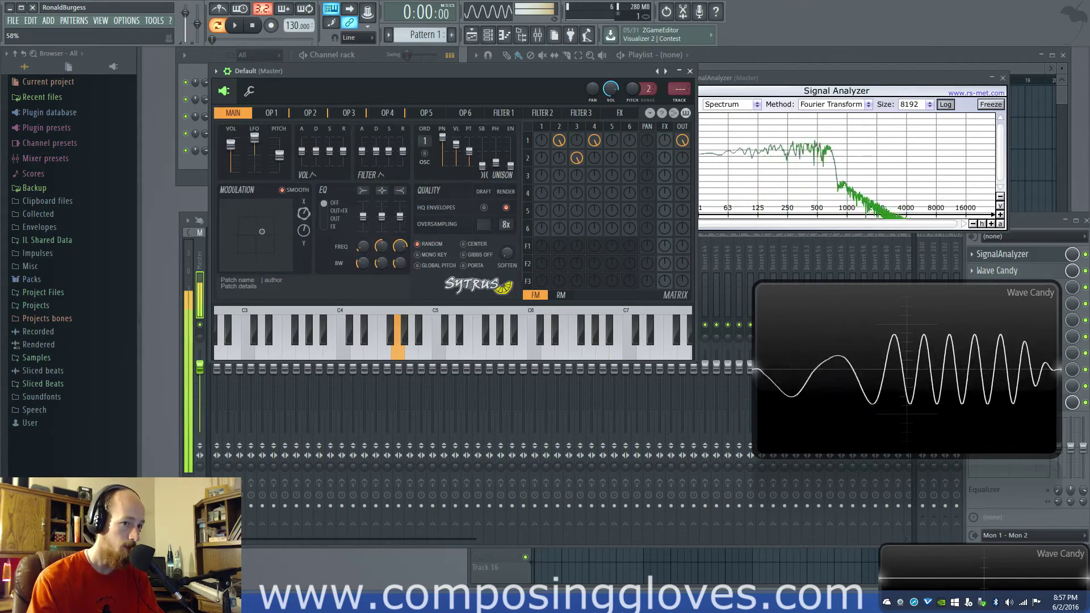
key("z")
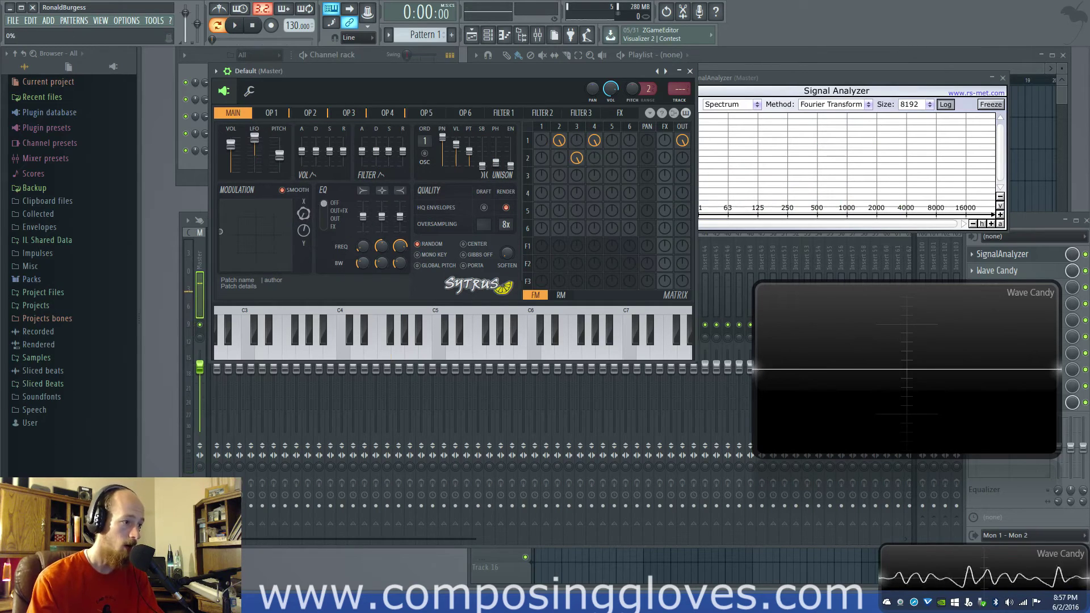
left_click(348, 113)
left_click(311, 113)
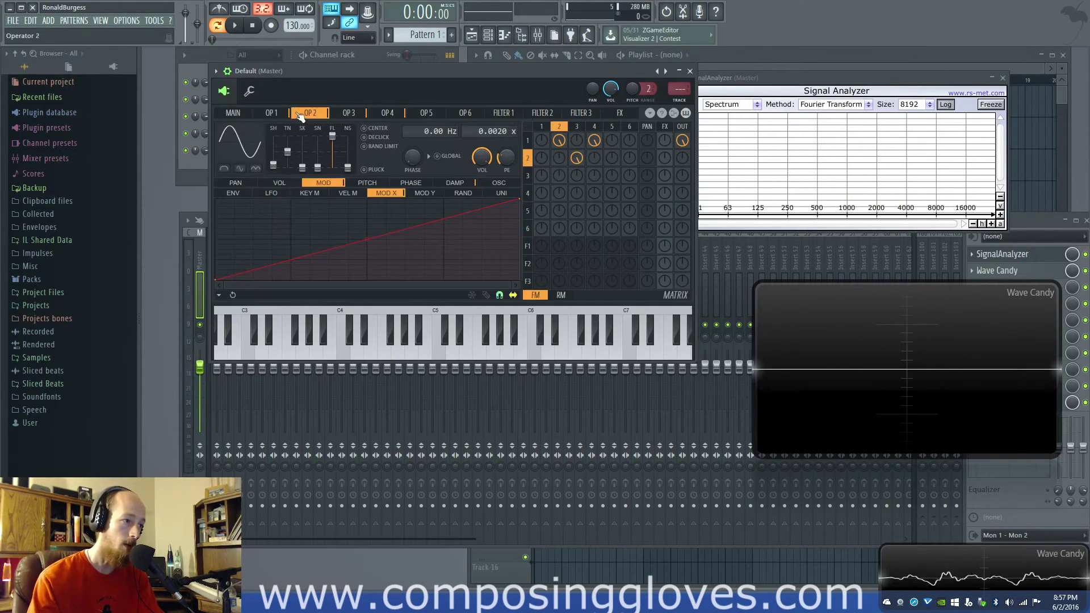